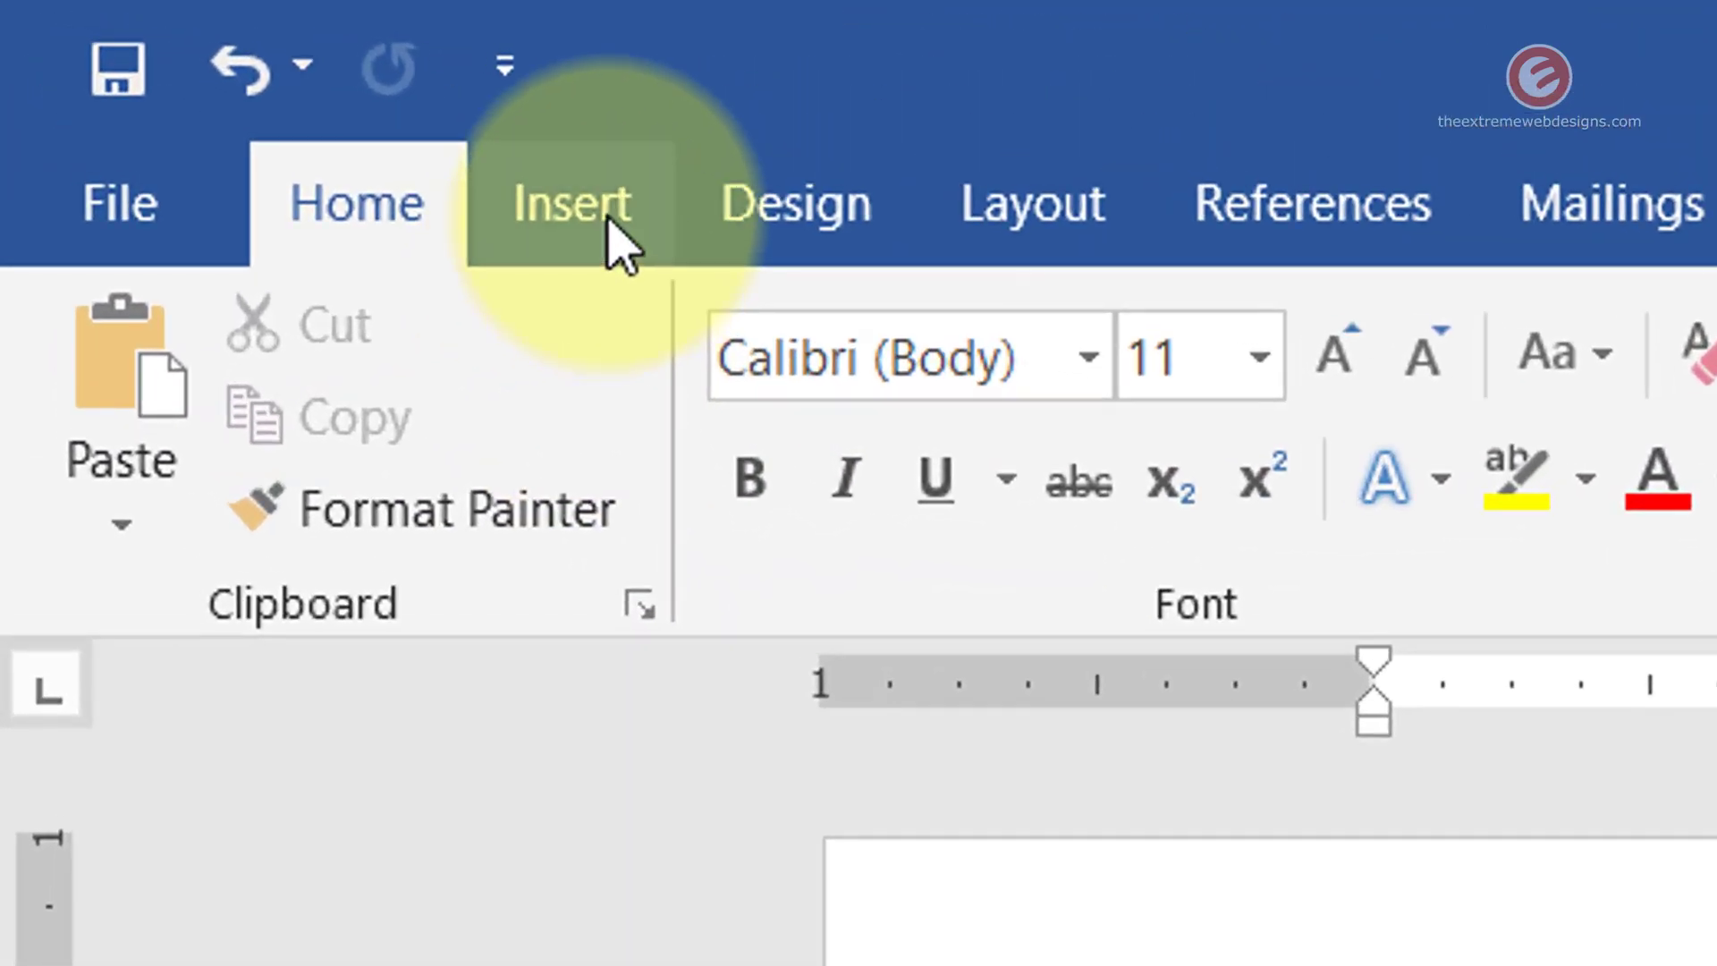
Embed a new Microsoft Excel 97-2003 Worksheet object from Insert > Object > Create New
left_click(617, 242)
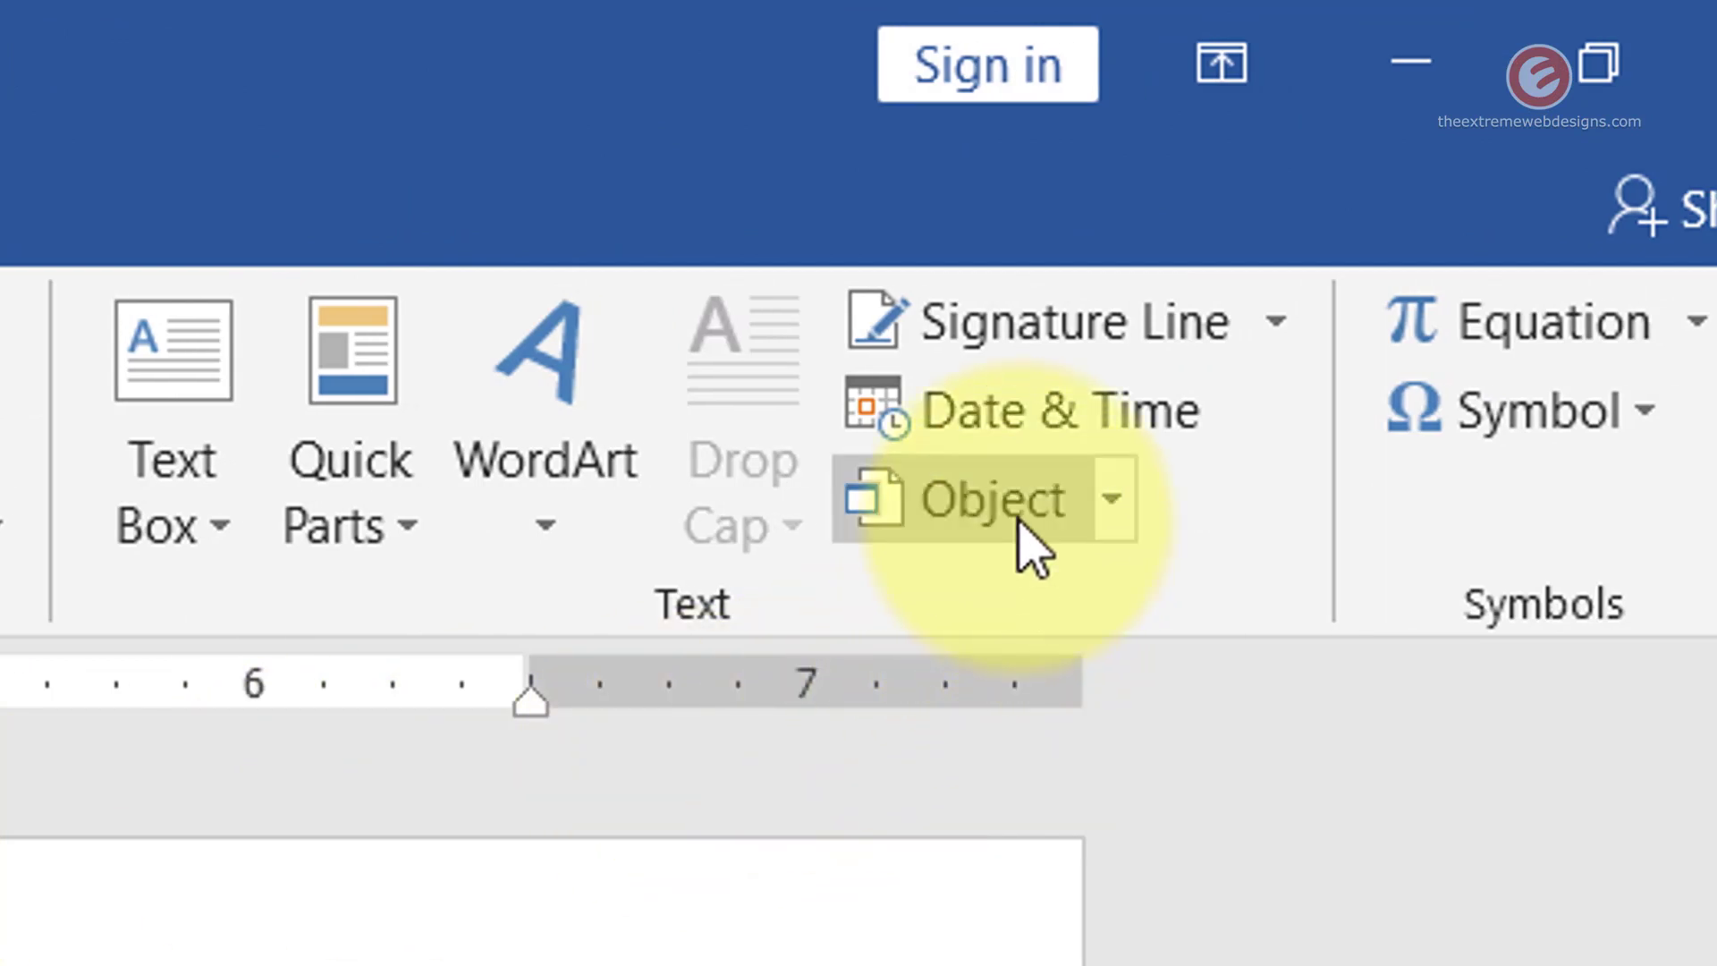
left_click(1018, 524)
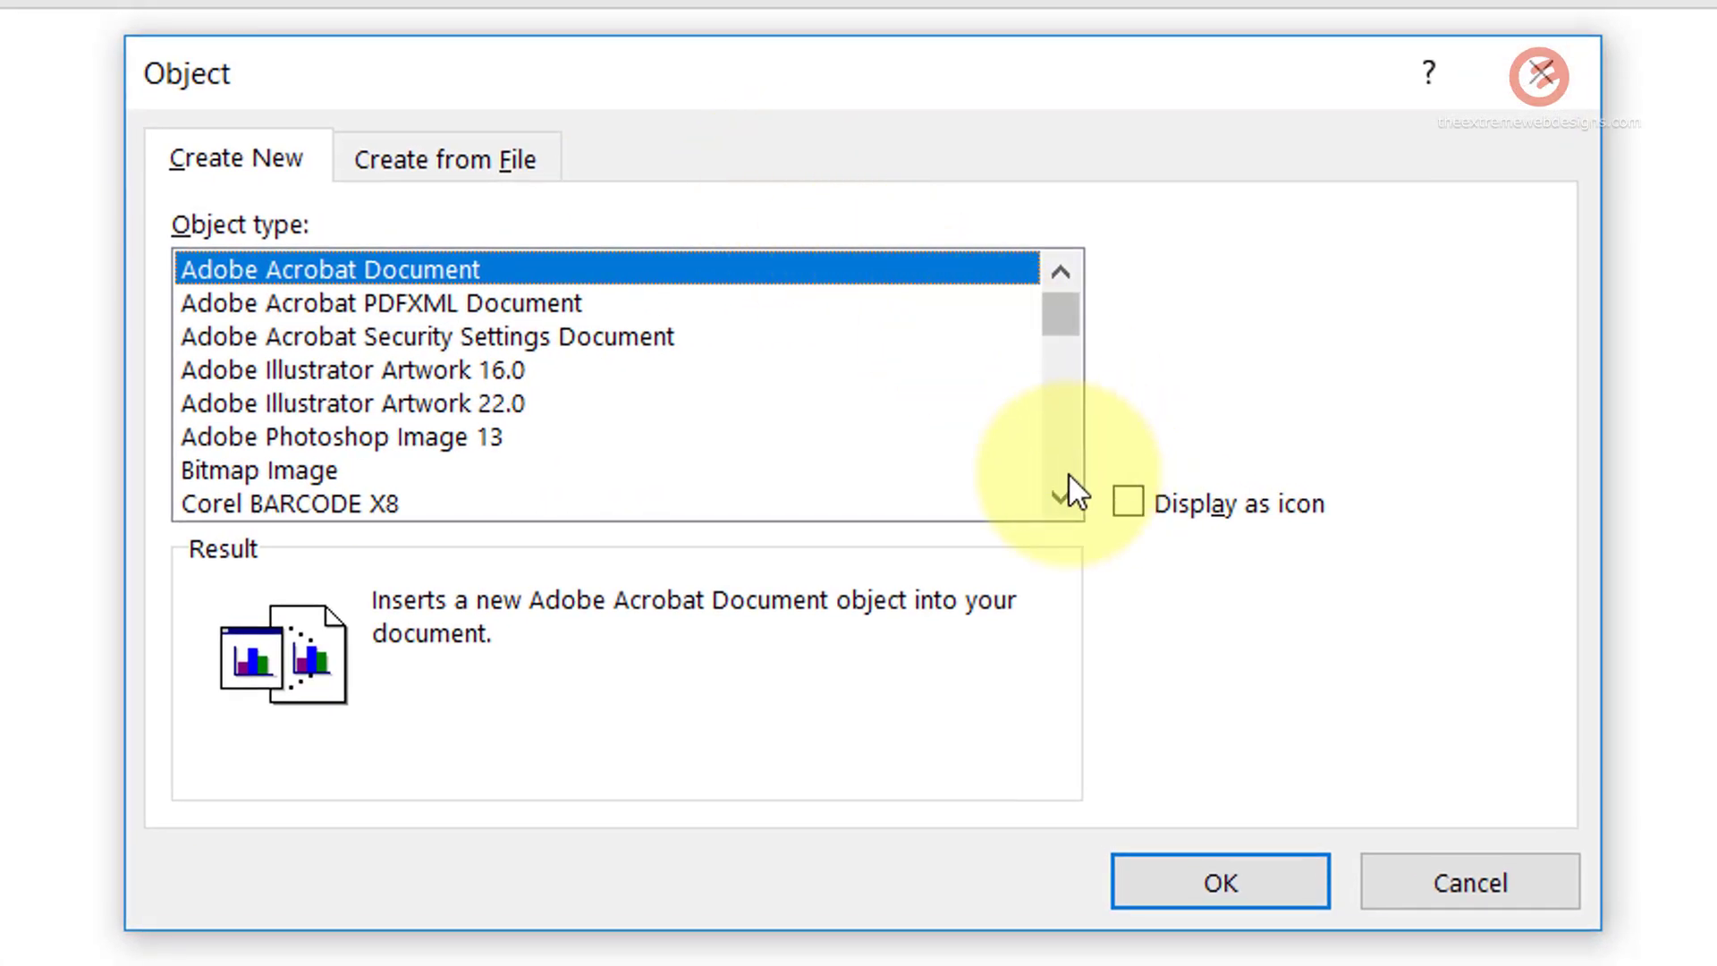
left_click(1057, 496)
left_click_drag(1064, 499, 1064, 499)
scroll(971, 396, "up", 1)
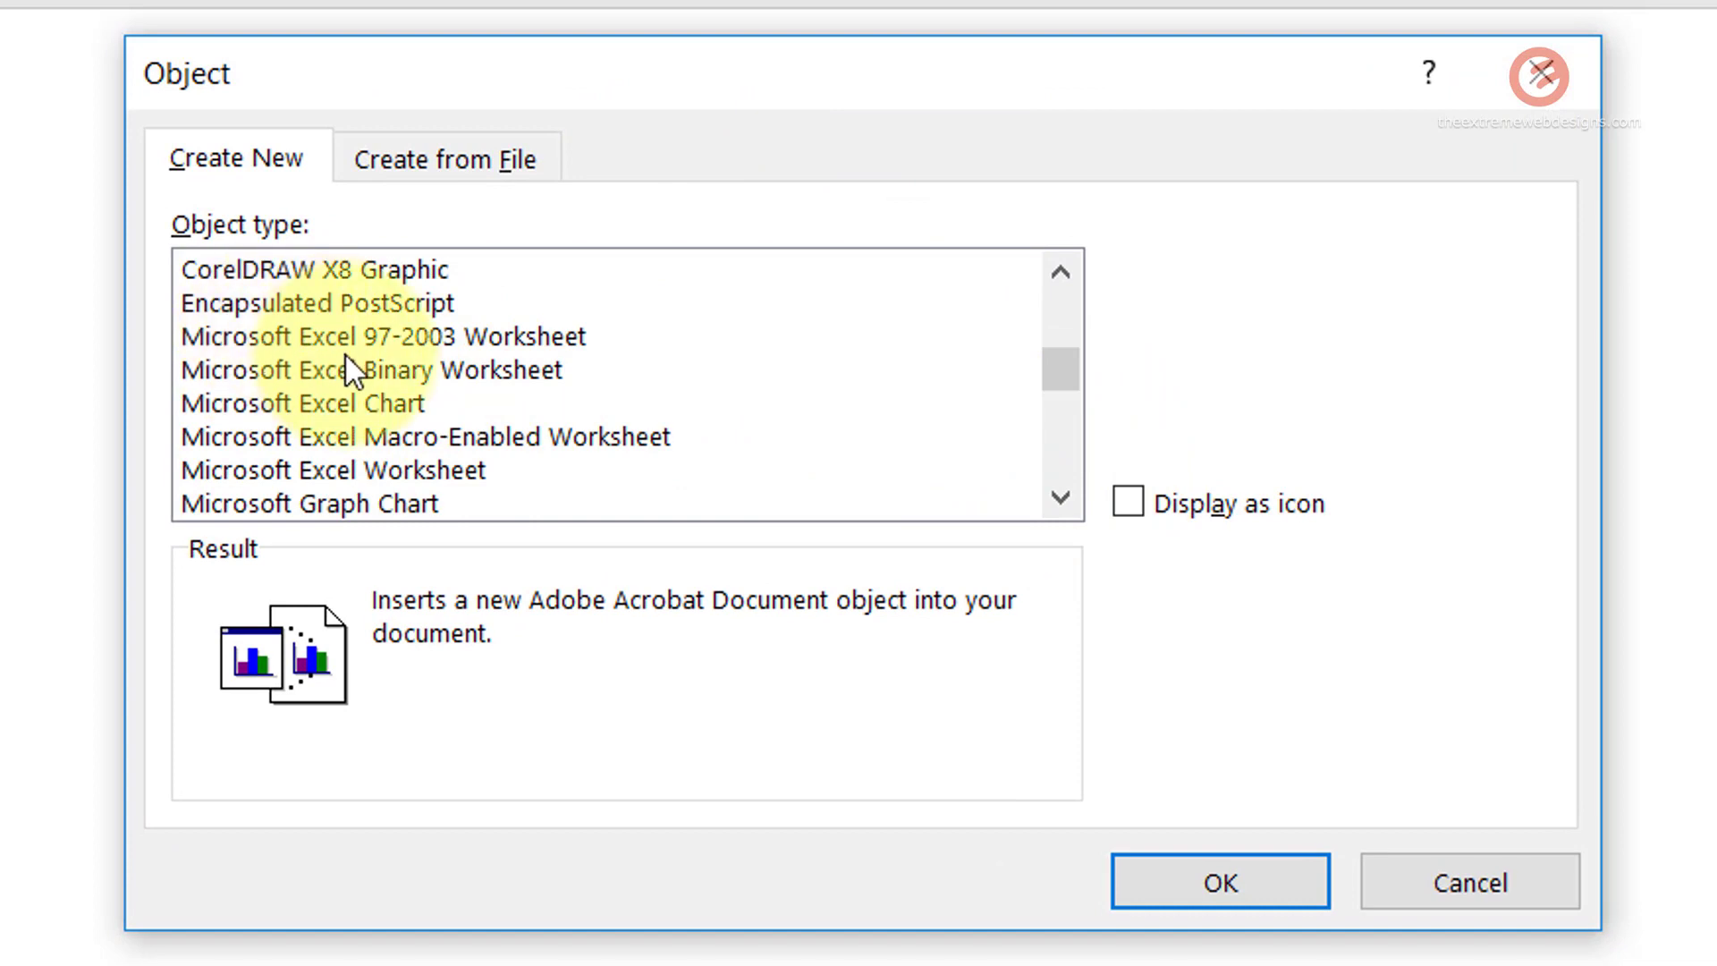
left_click(481, 342)
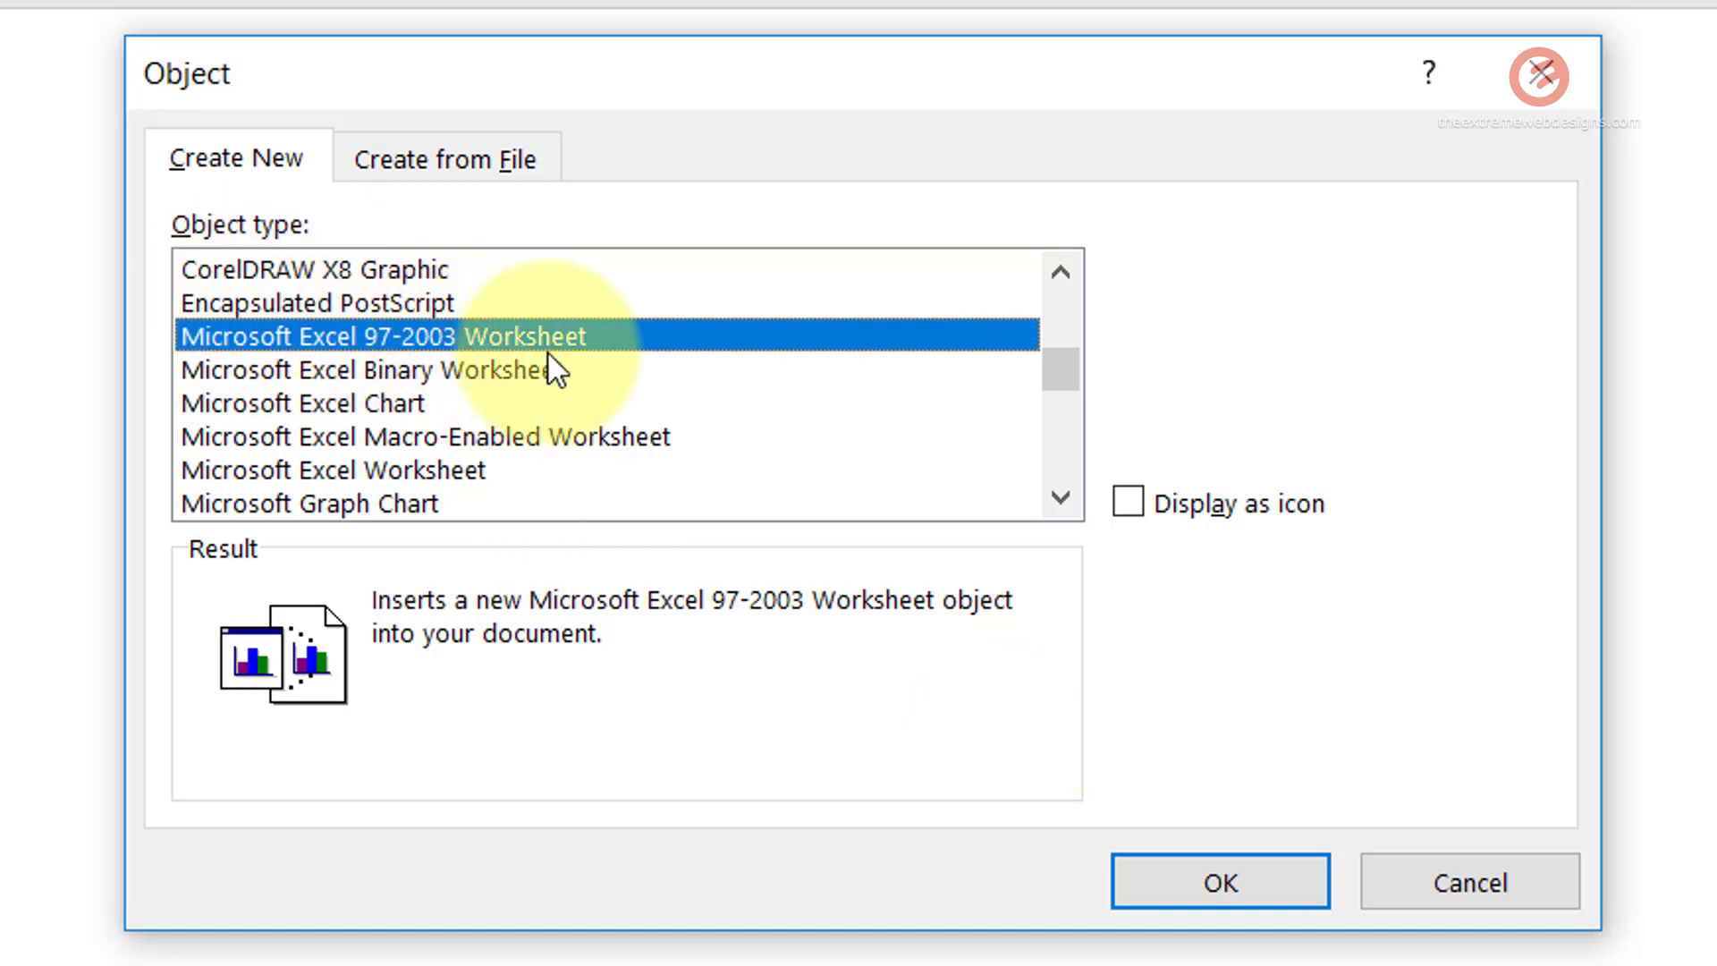
left_click(1288, 889)
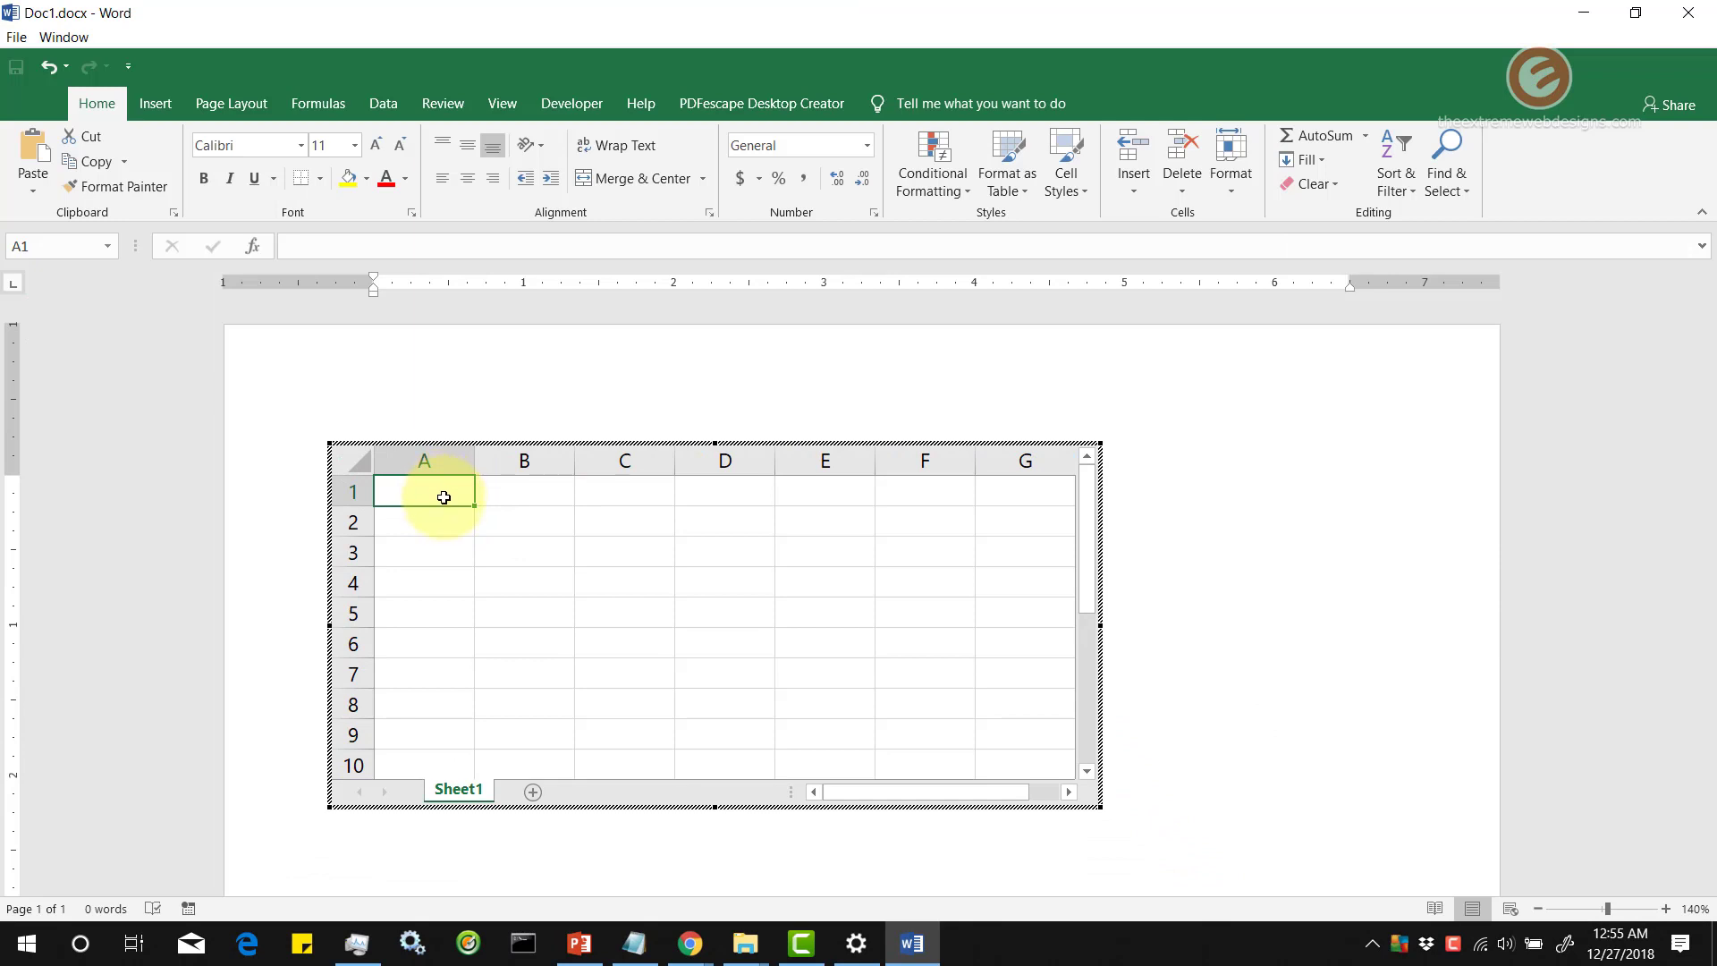
type("Test 1")
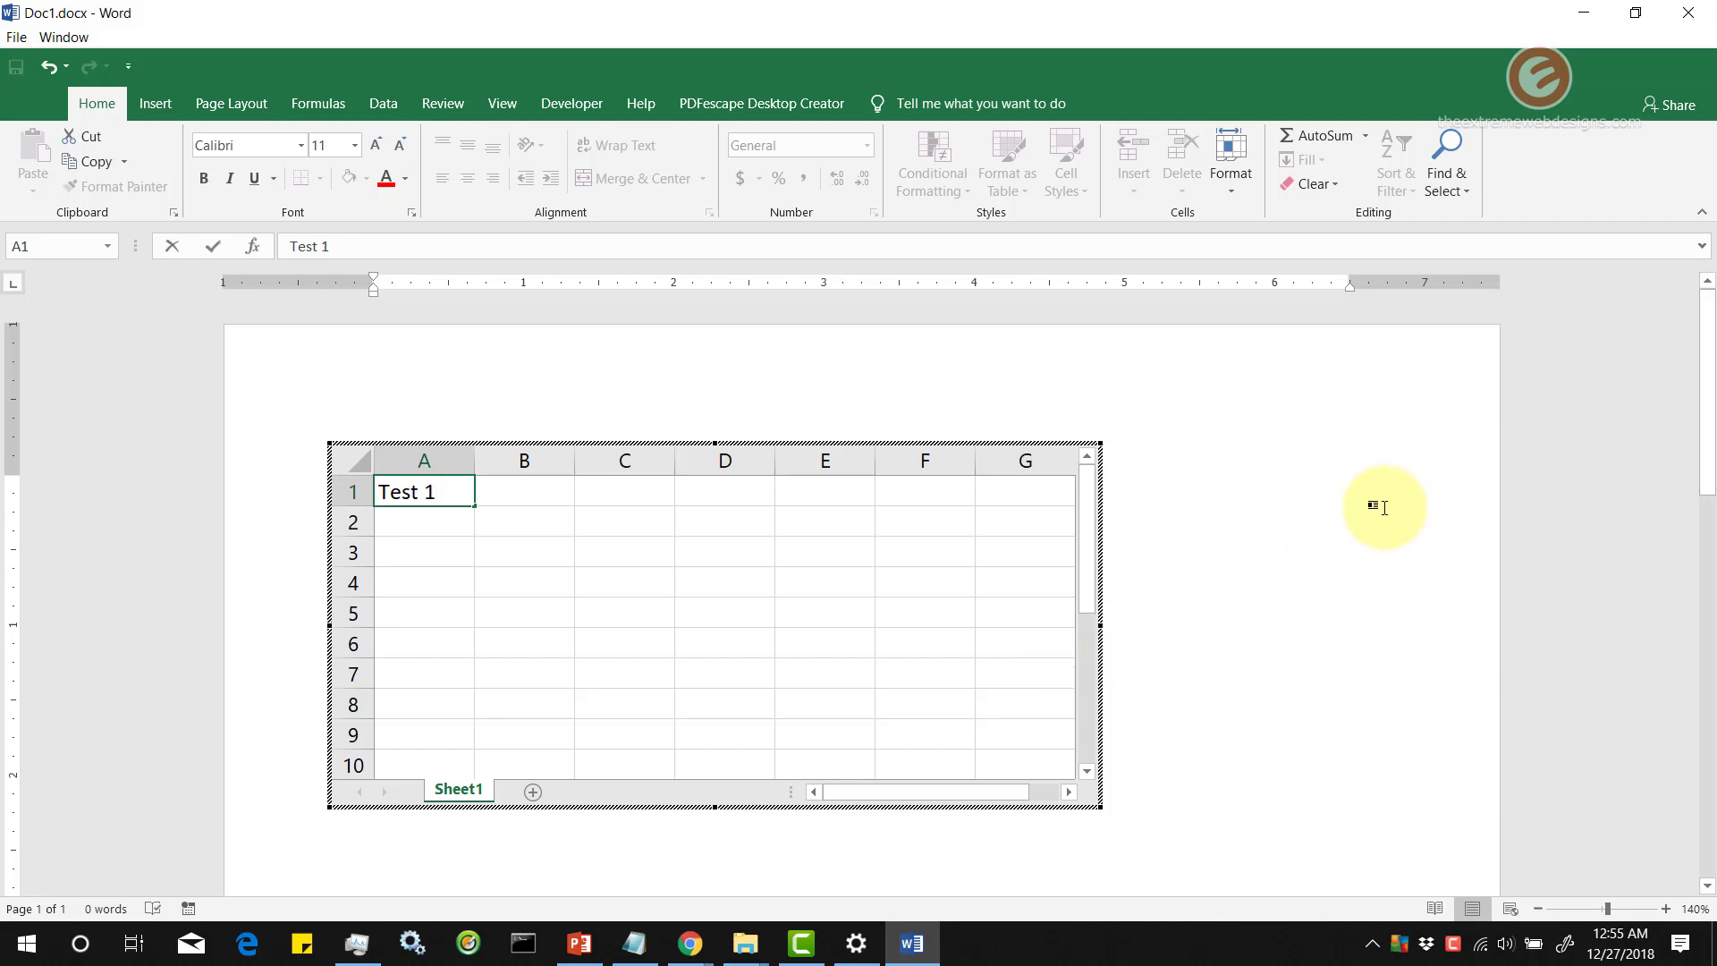
Enter 'Test 1' in cell A1 of the embedded worksheet and return to the page
left_click(1381, 507)
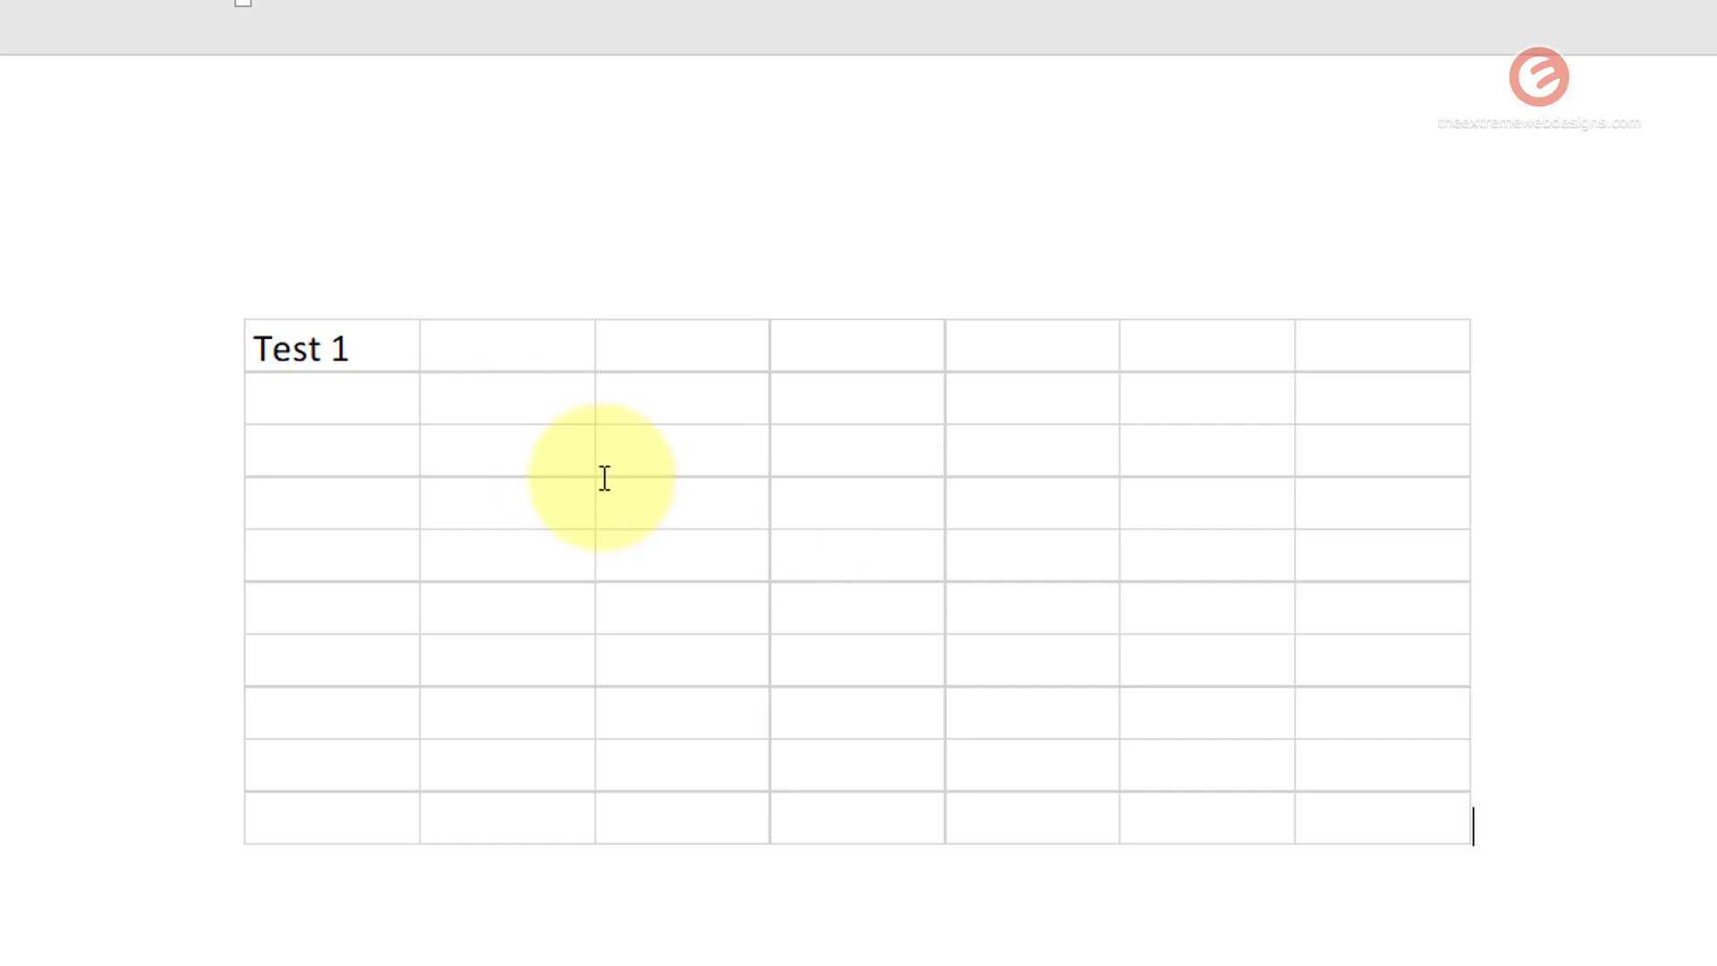
Reopen the embedded worksheet and enter 'Test 2' in cell A2 below 'Test 1'
double_click(484, 489)
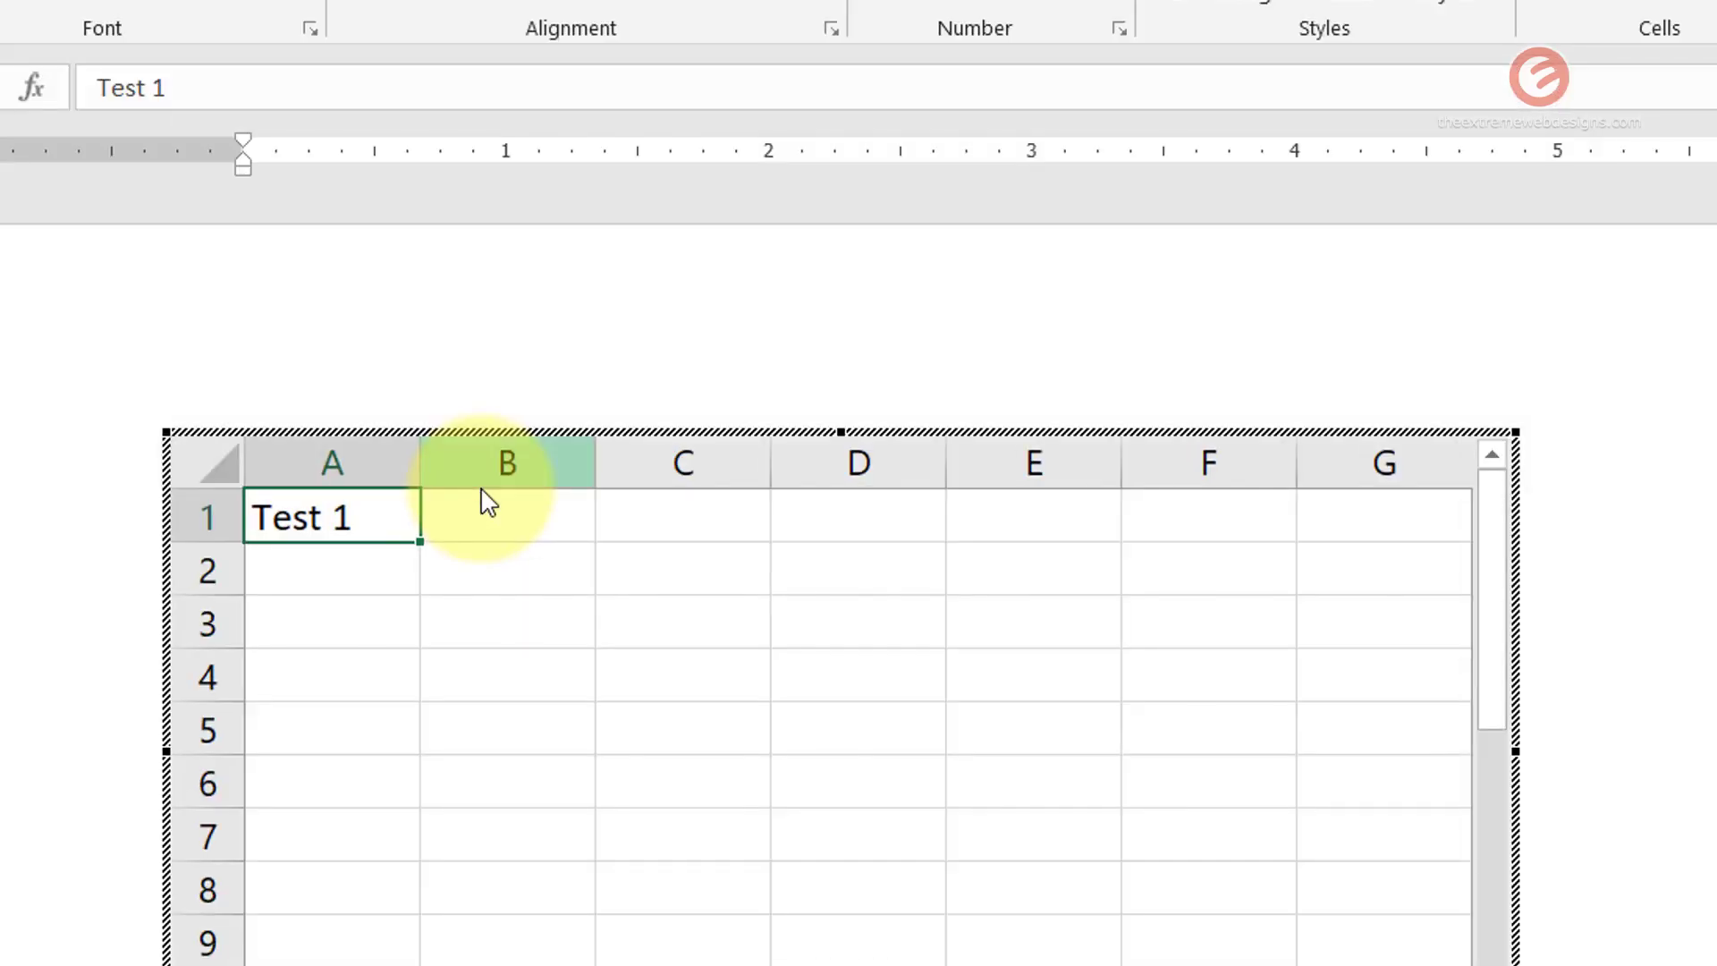
left_click(309, 576)
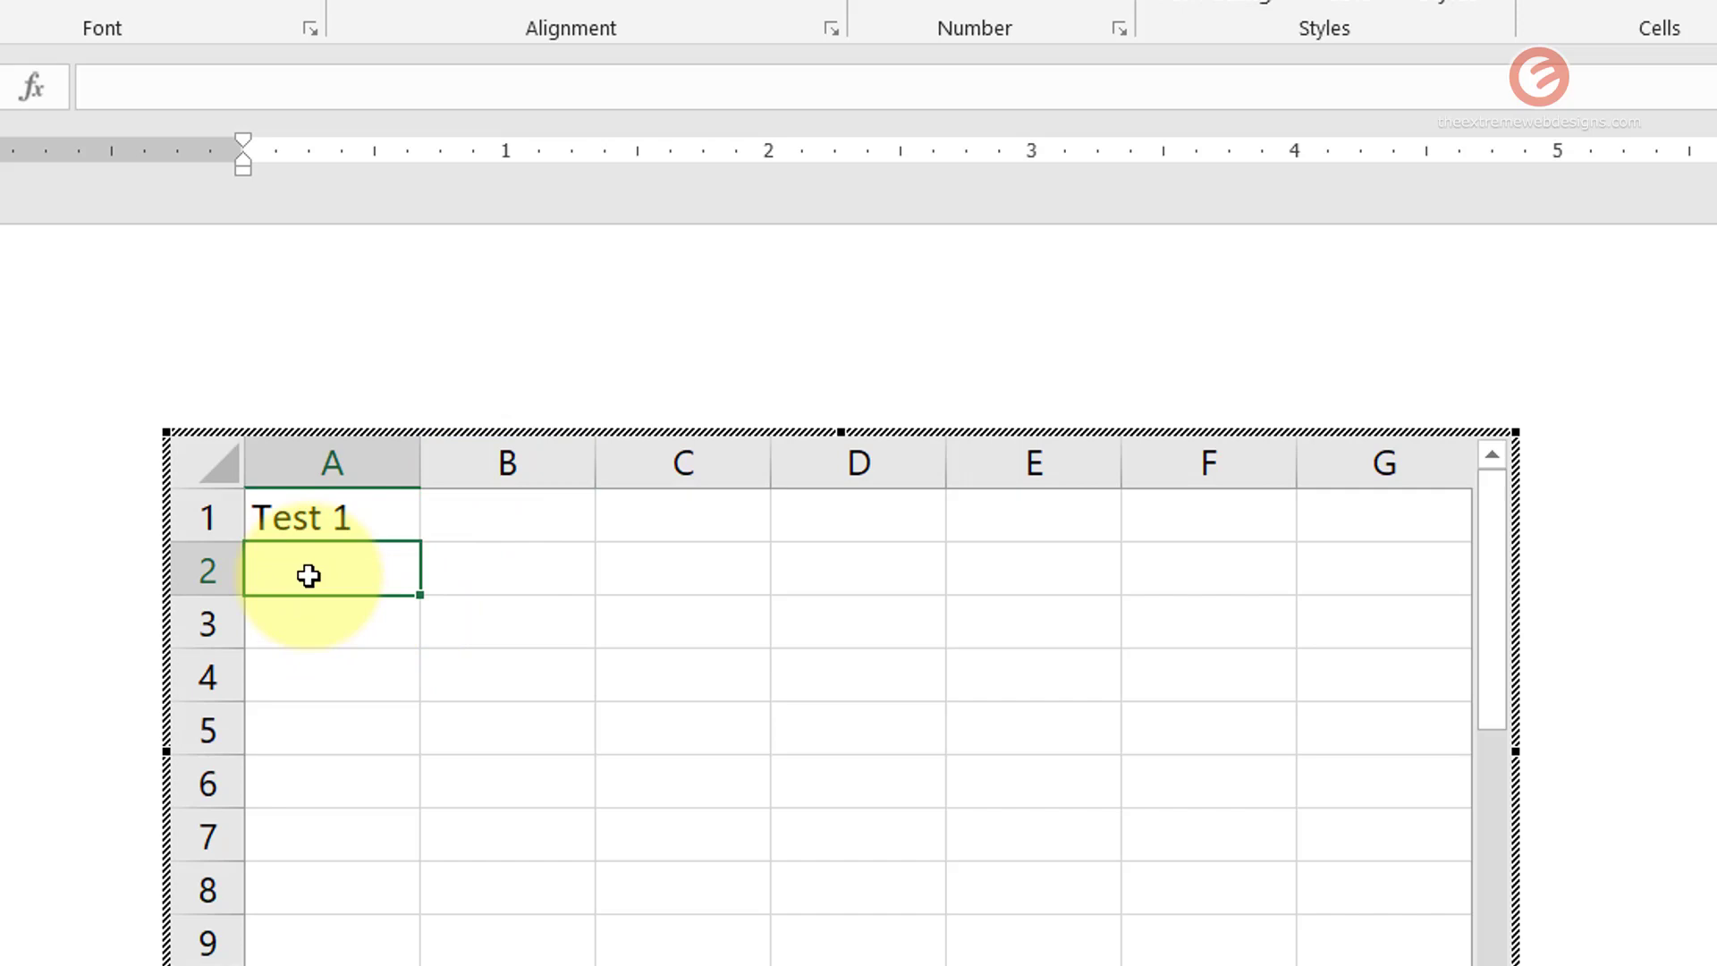
type("Test 2")
left_click(1391, 483)
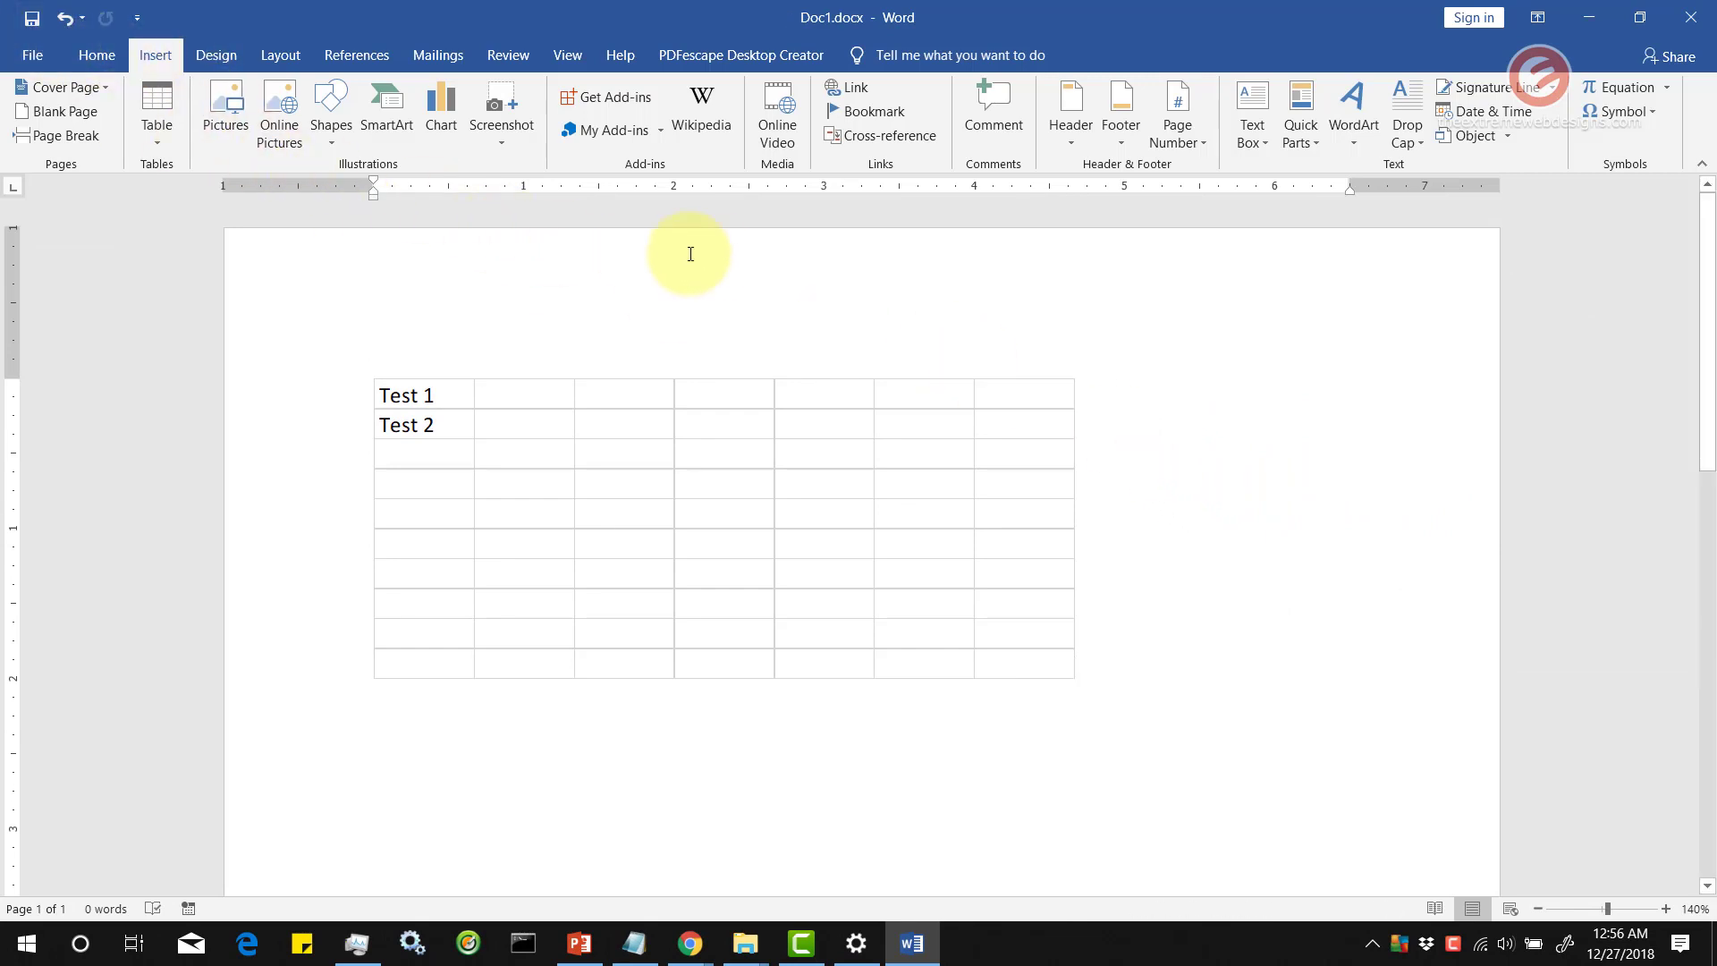
Close Word and reopen Doc1.docx from the desktop
left_click(1690, 18)
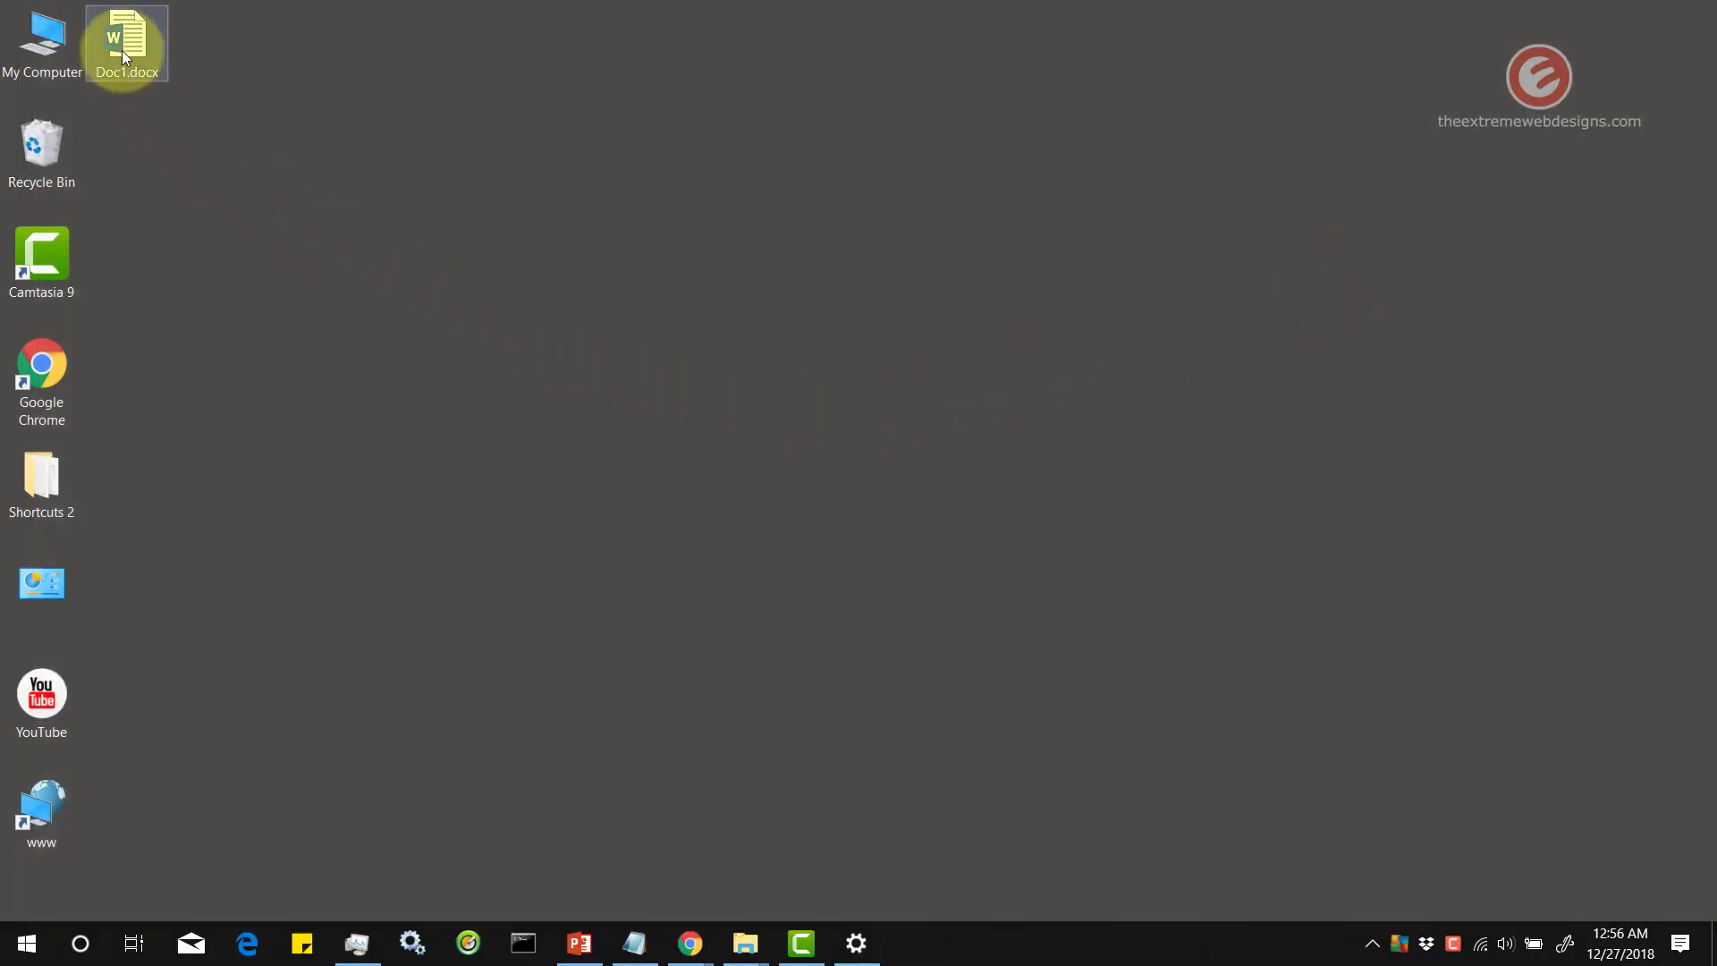
double_click(122, 49)
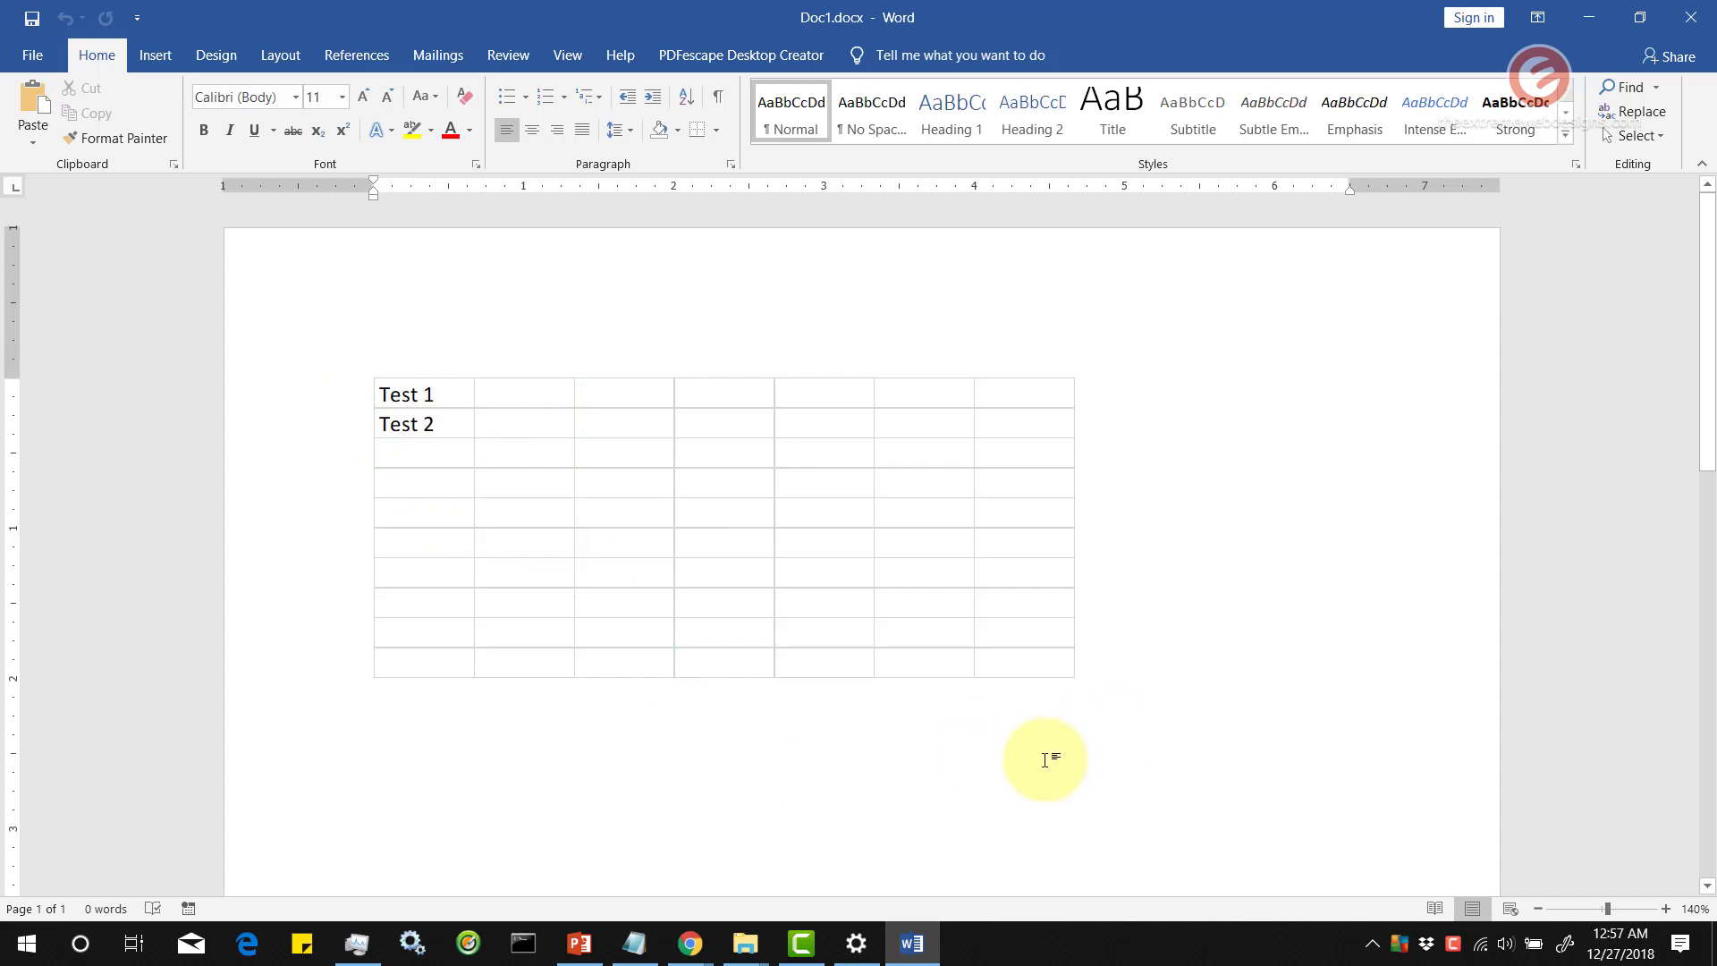
Add a new empty line below the embedded Test 1/Test 2 table
key("shift+Right")
left_click(1162, 681)
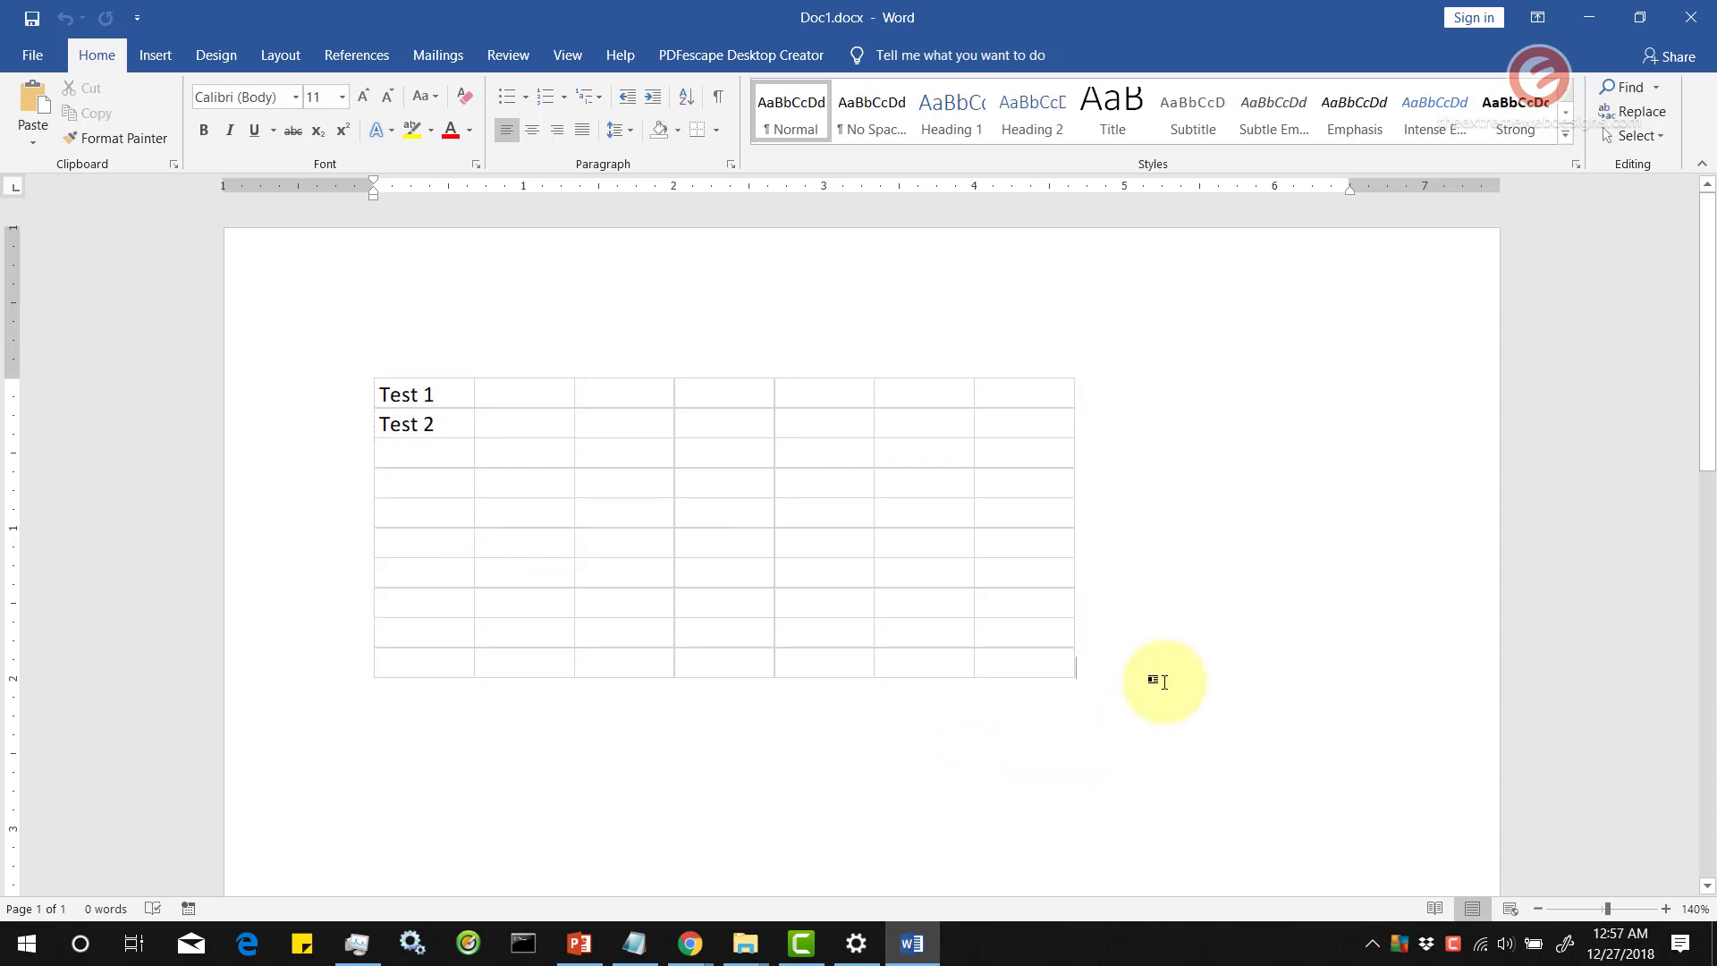
key("Return")
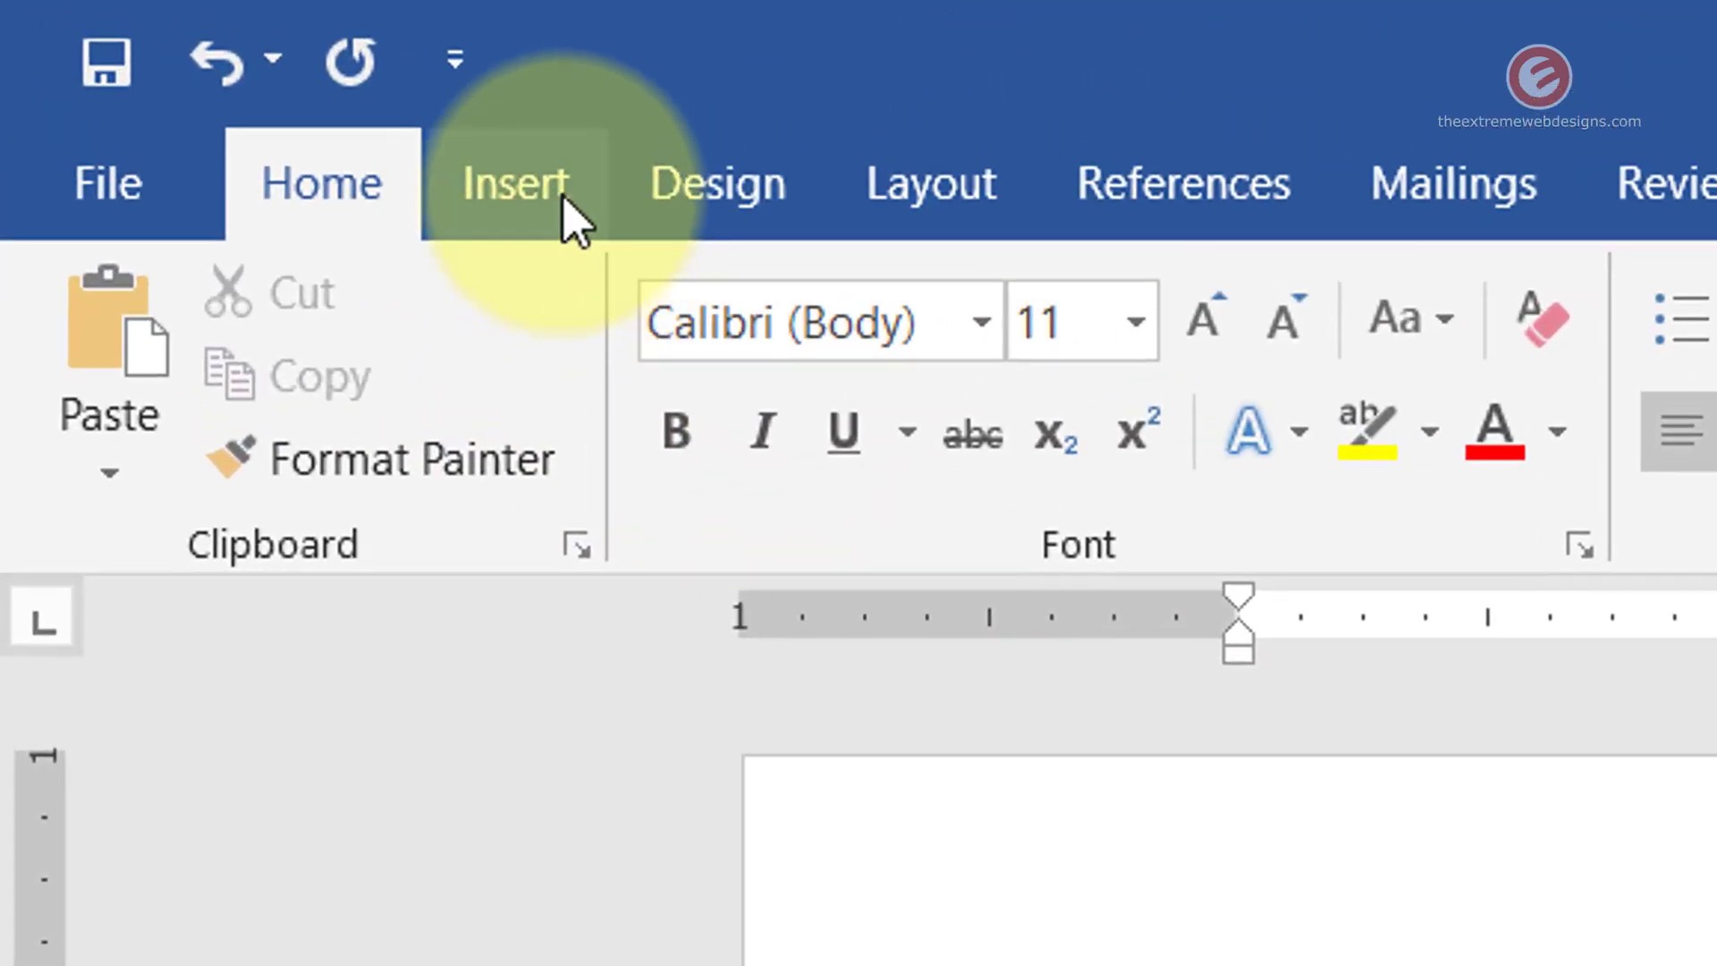
Insert a Microsoft Excel 97-2003 Worksheet shown as an icon, keeping the default icon
left_click(563, 202)
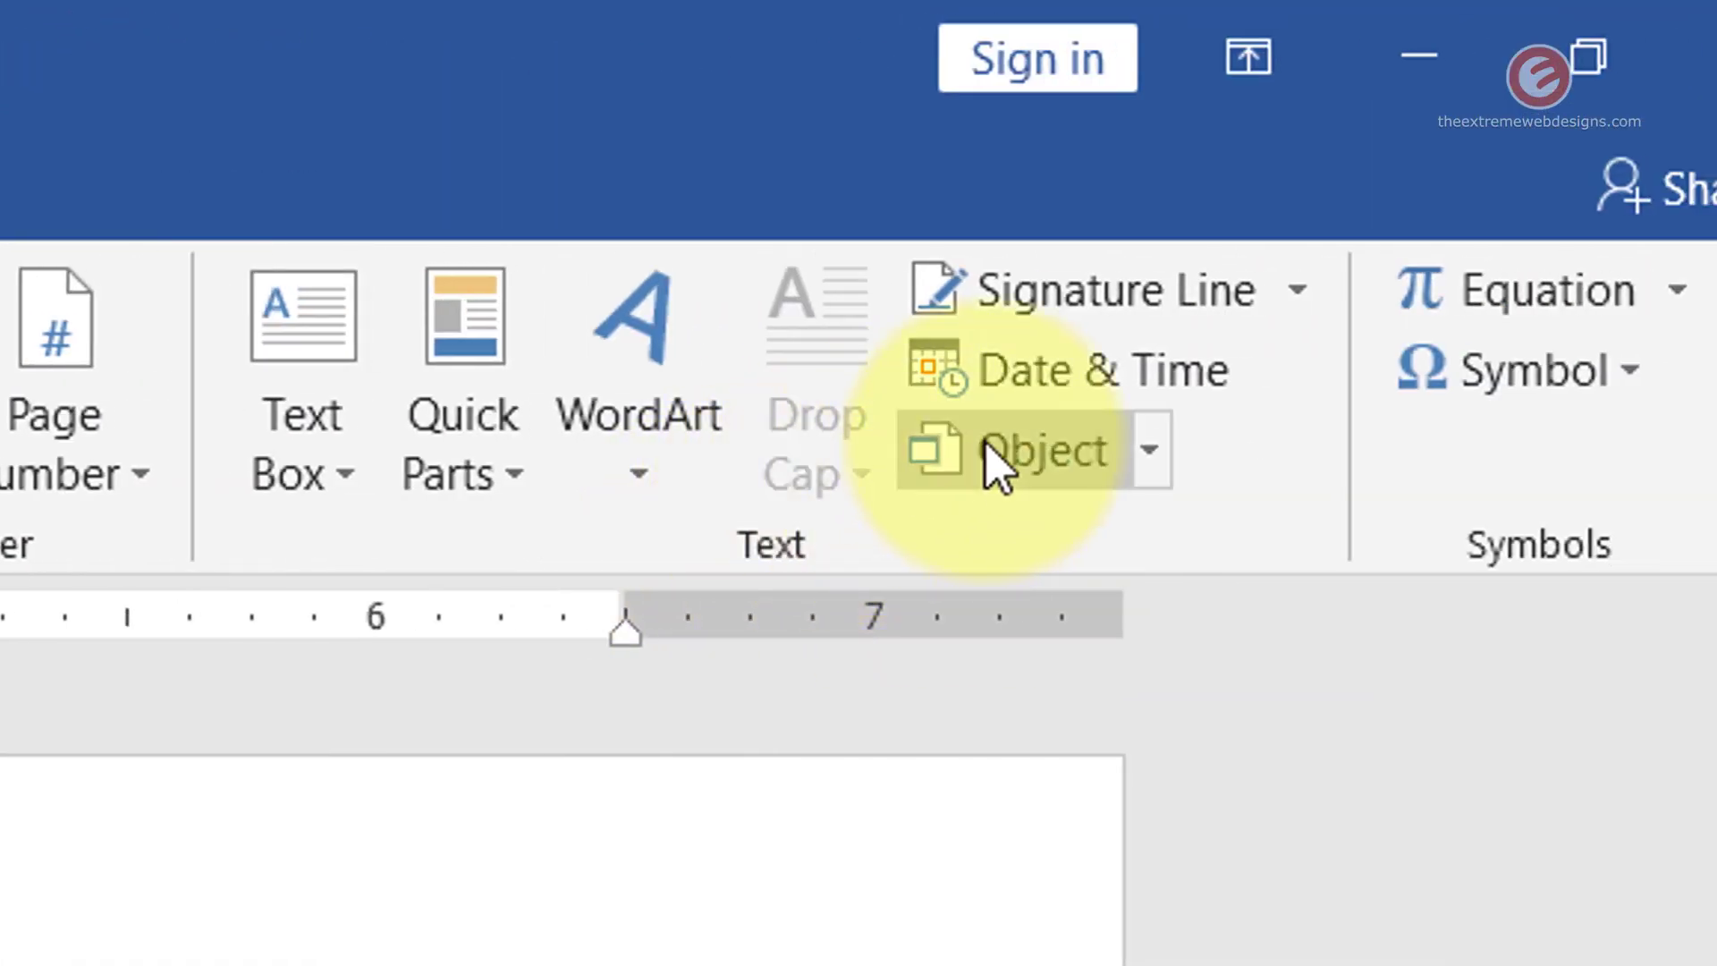
left_click(999, 456)
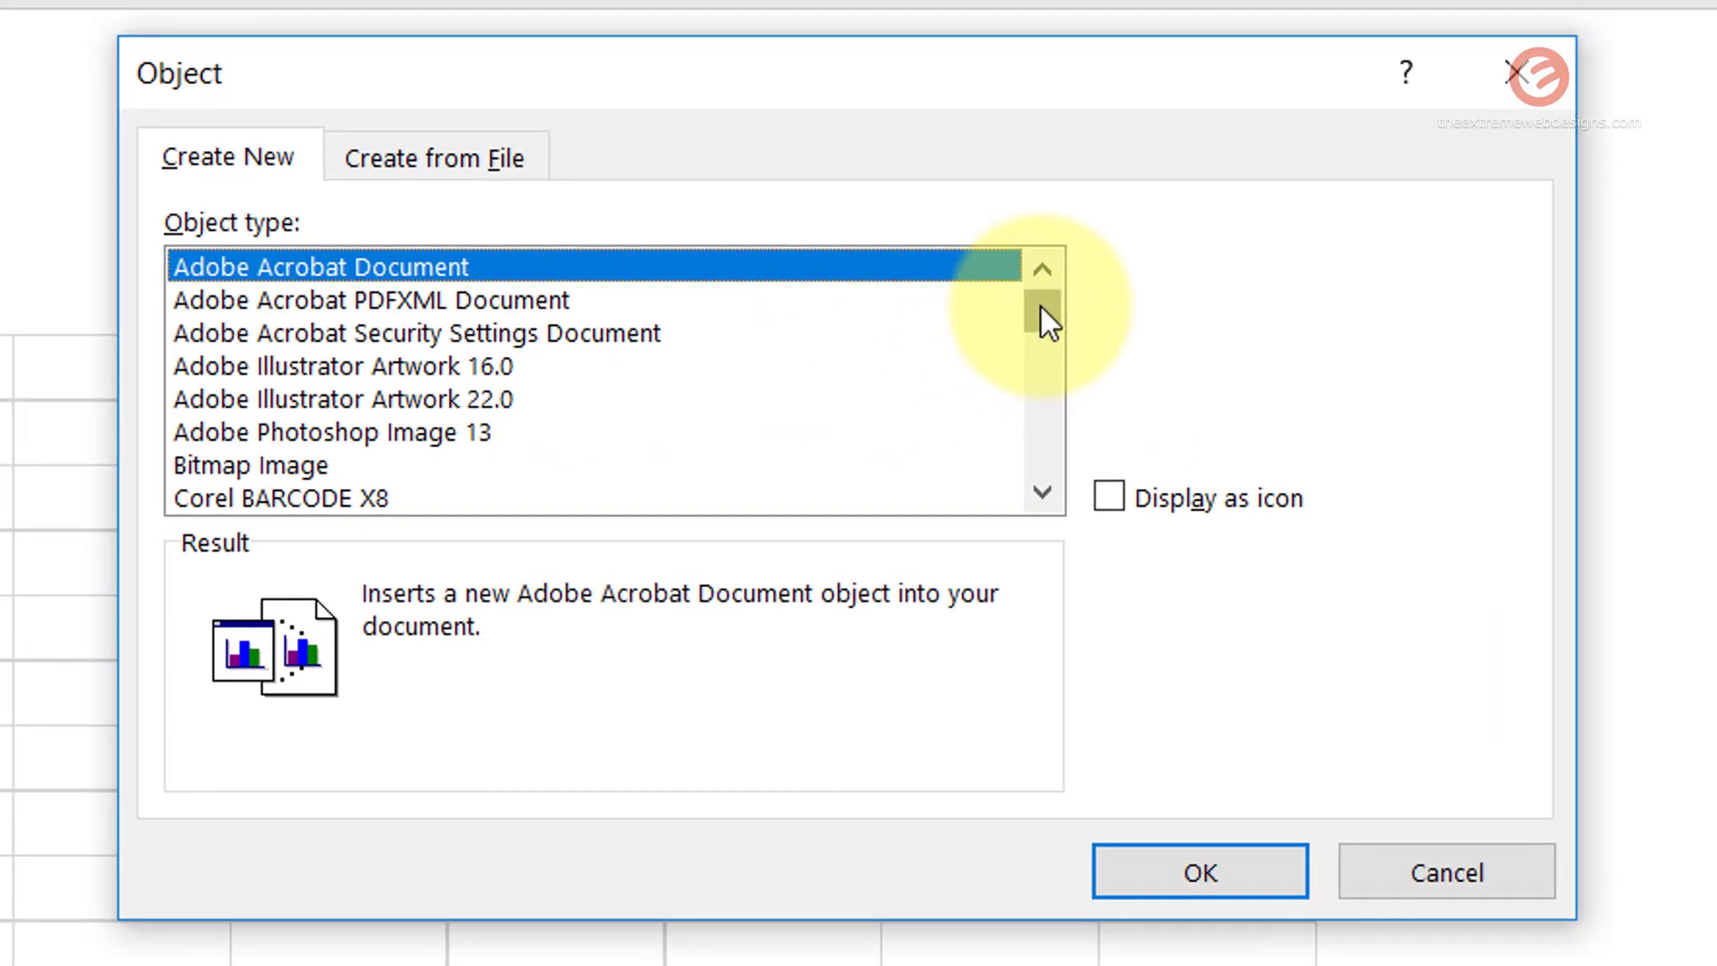
left_click_drag(1040, 304, 1044, 340)
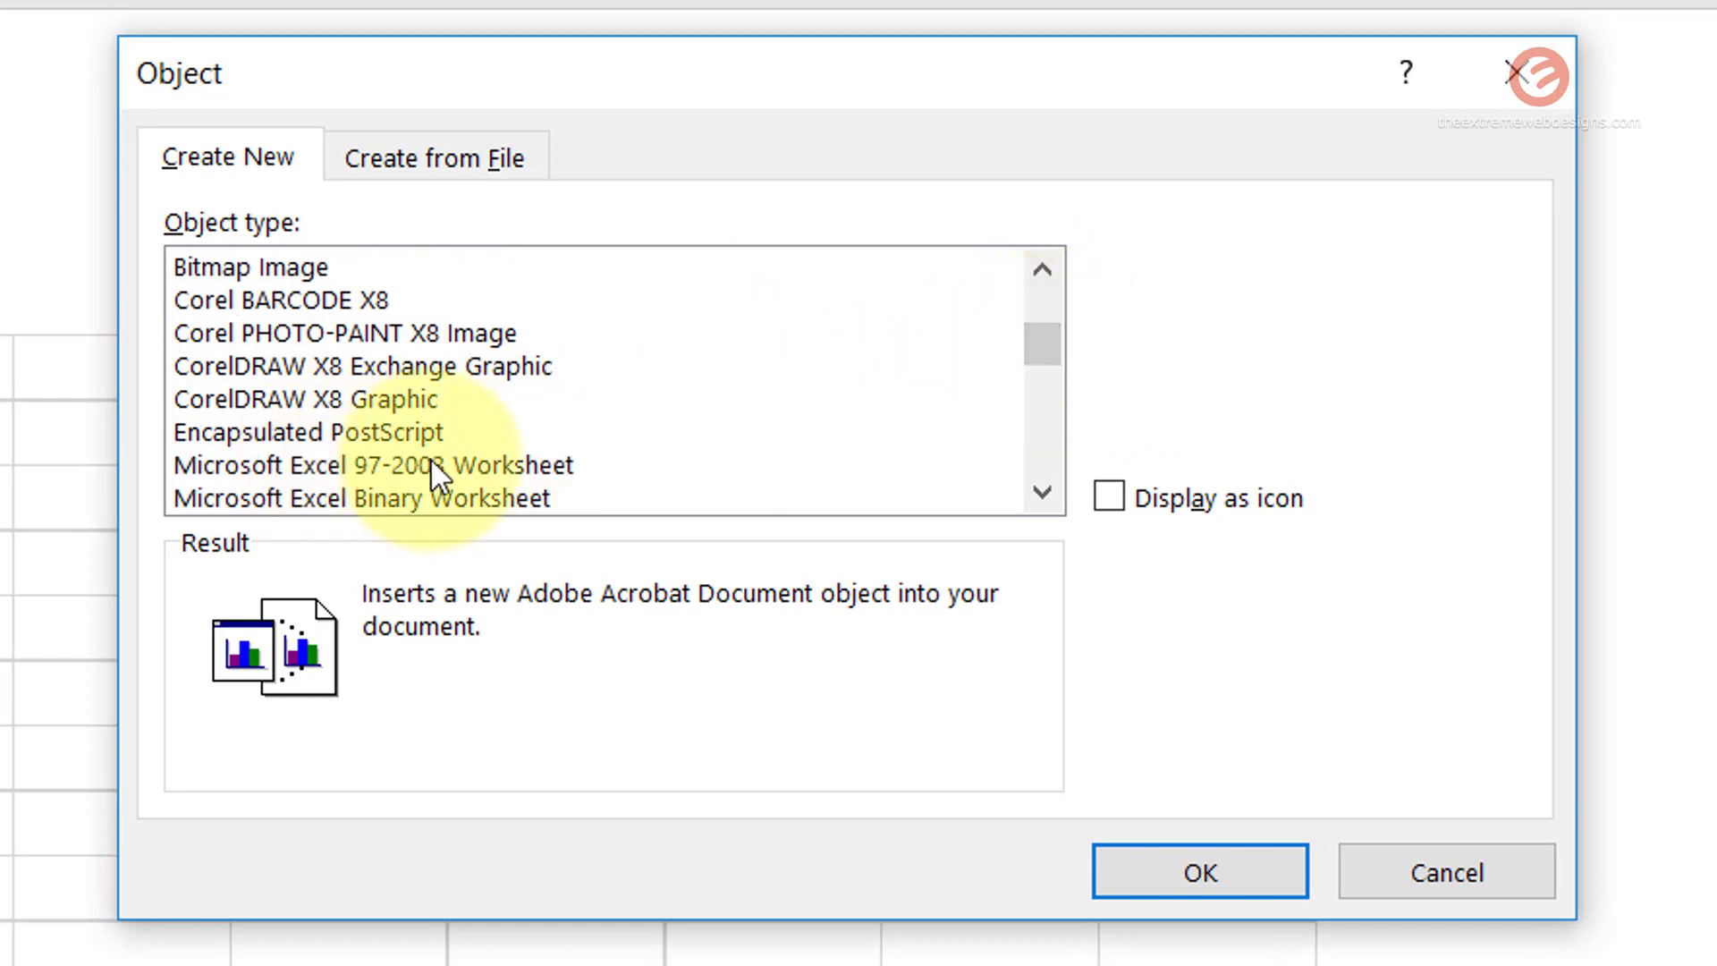
left_click(443, 464)
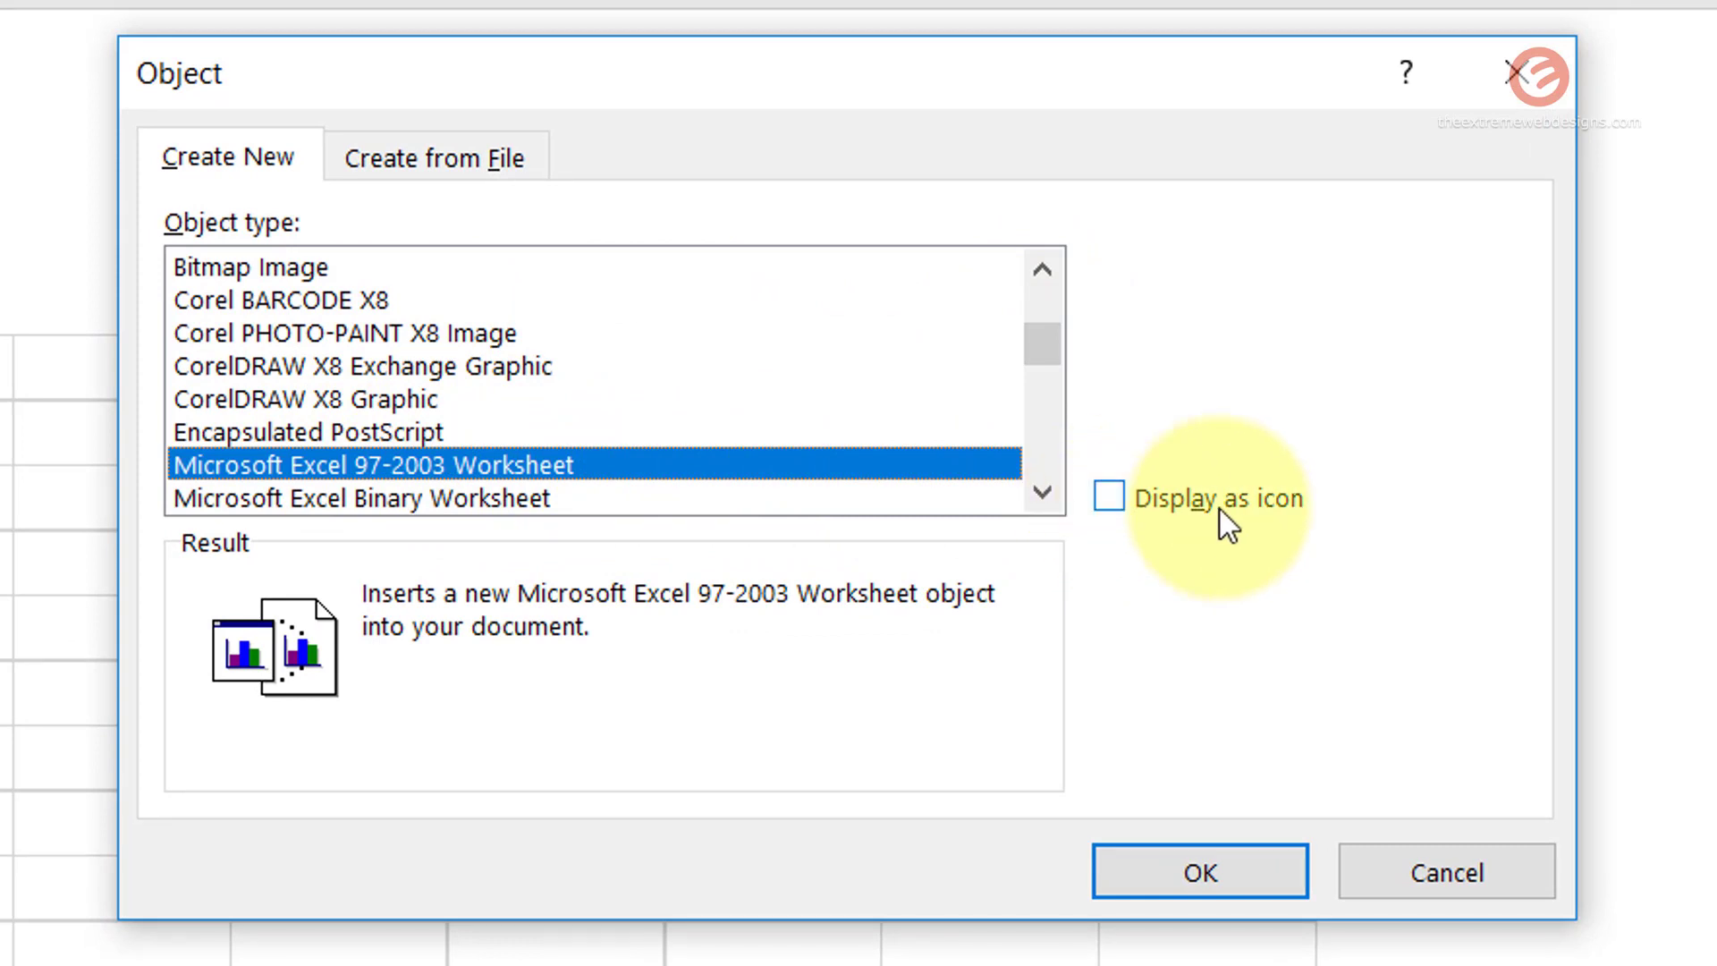
left_click(1175, 498)
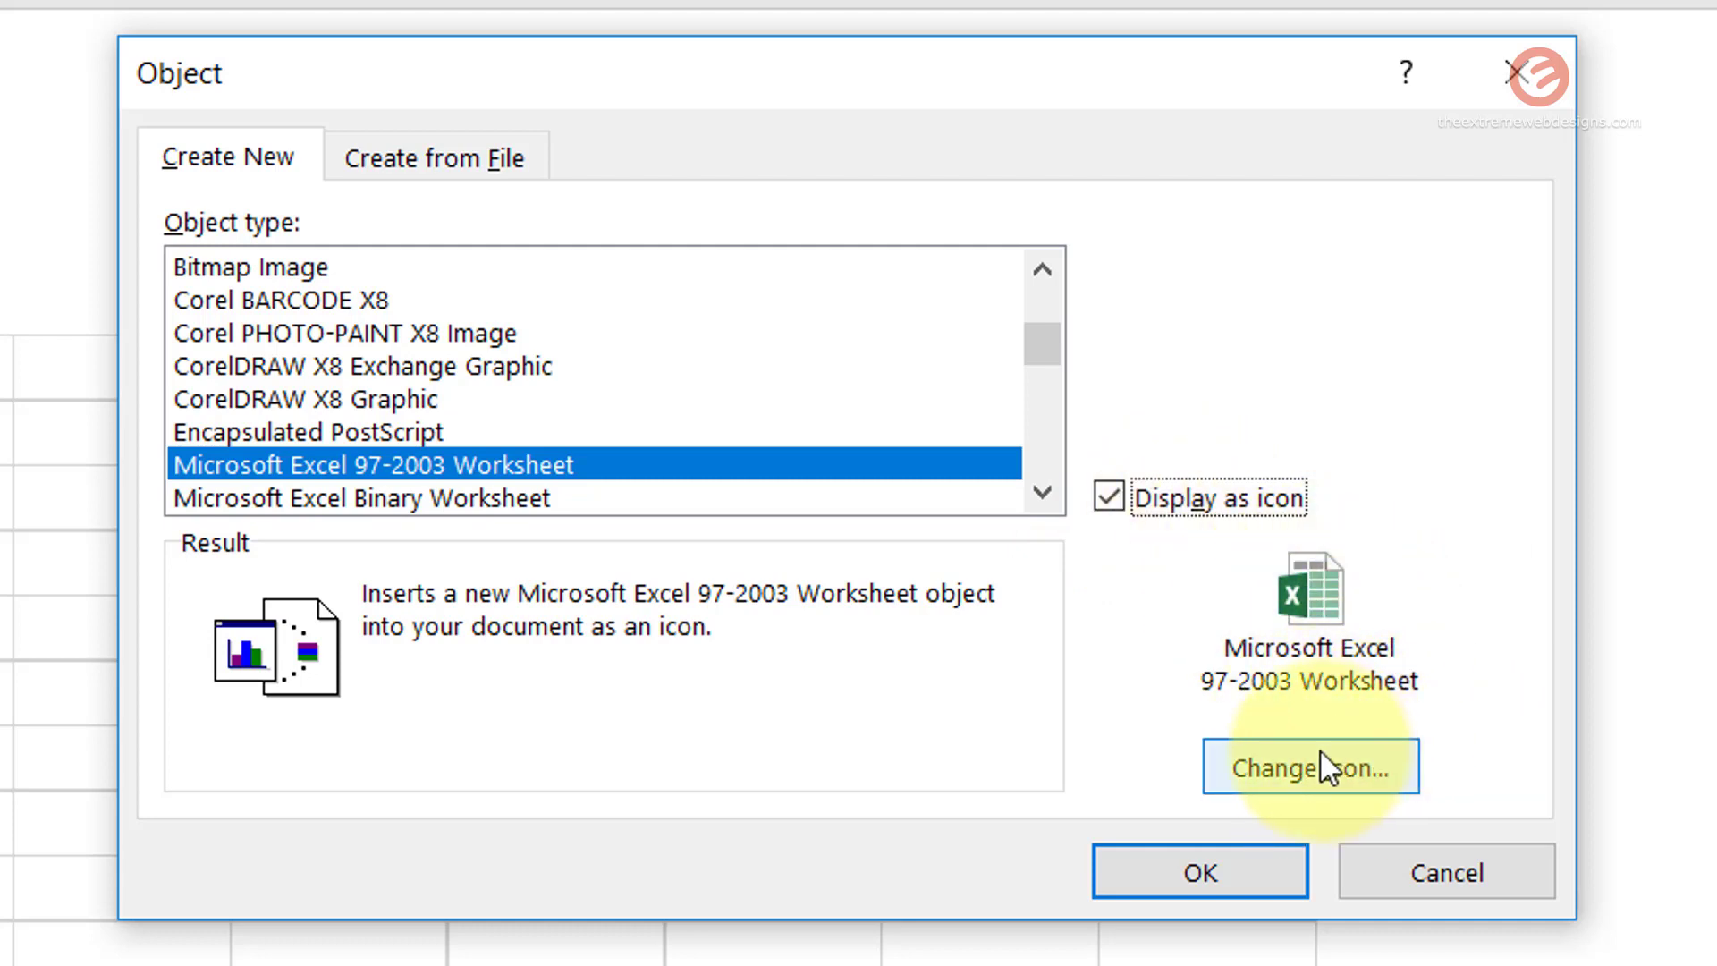
left_click(1343, 786)
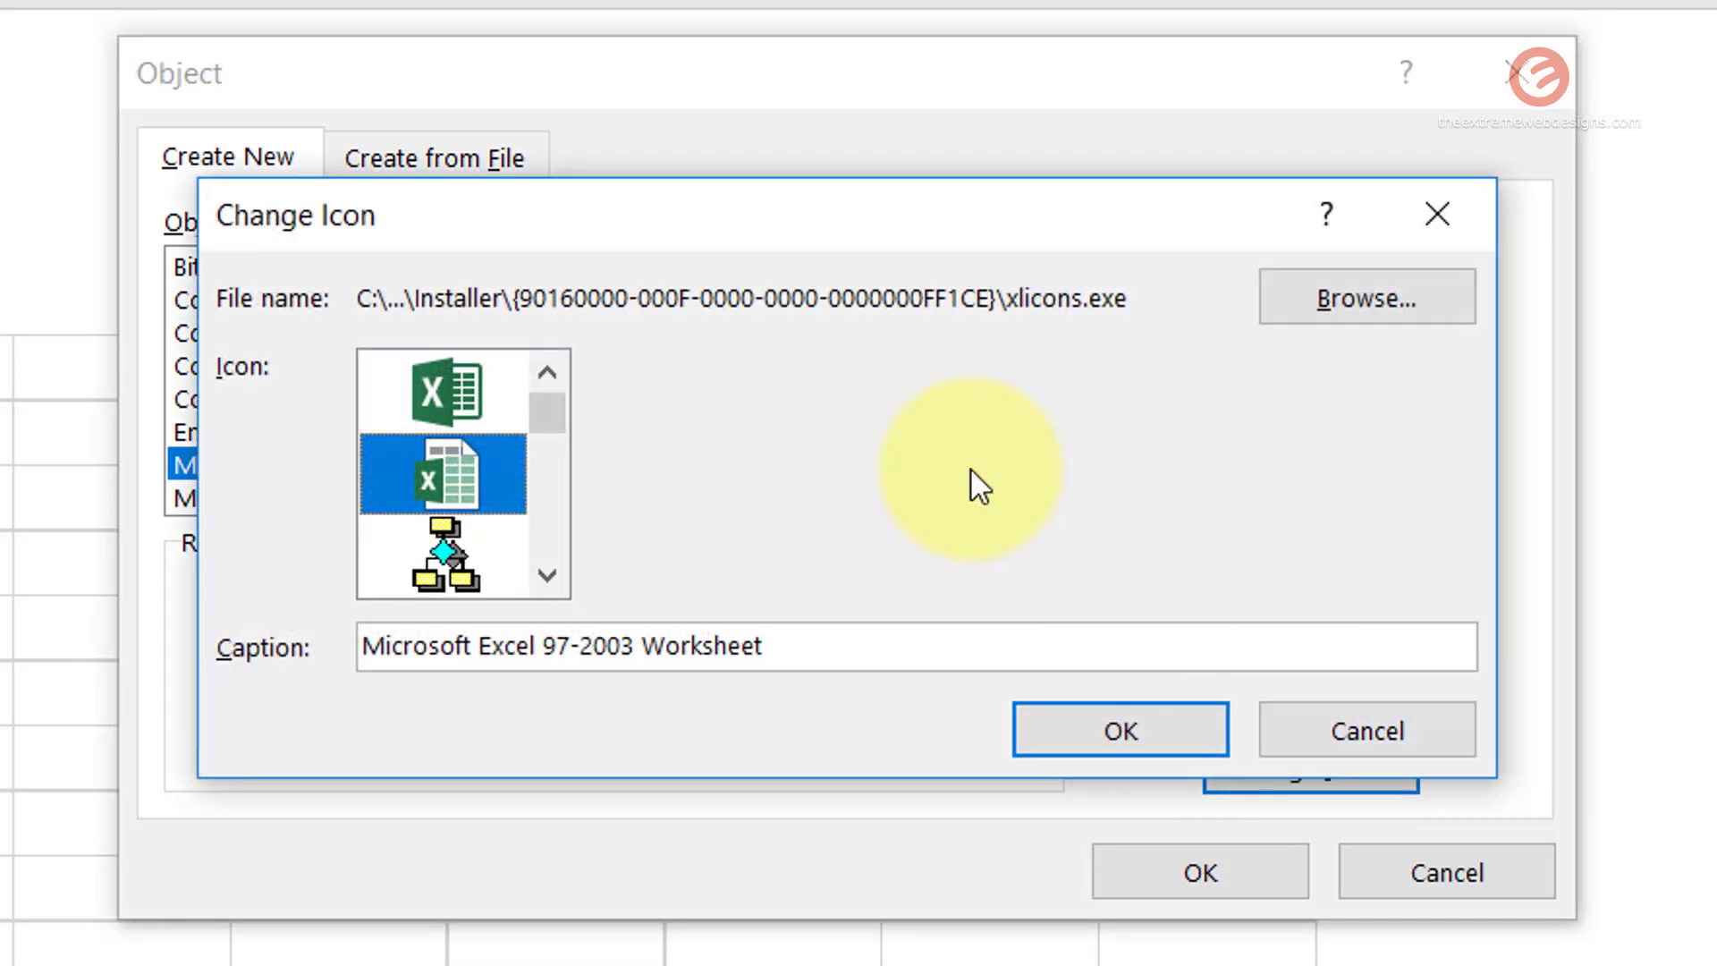
left_click(1432, 212)
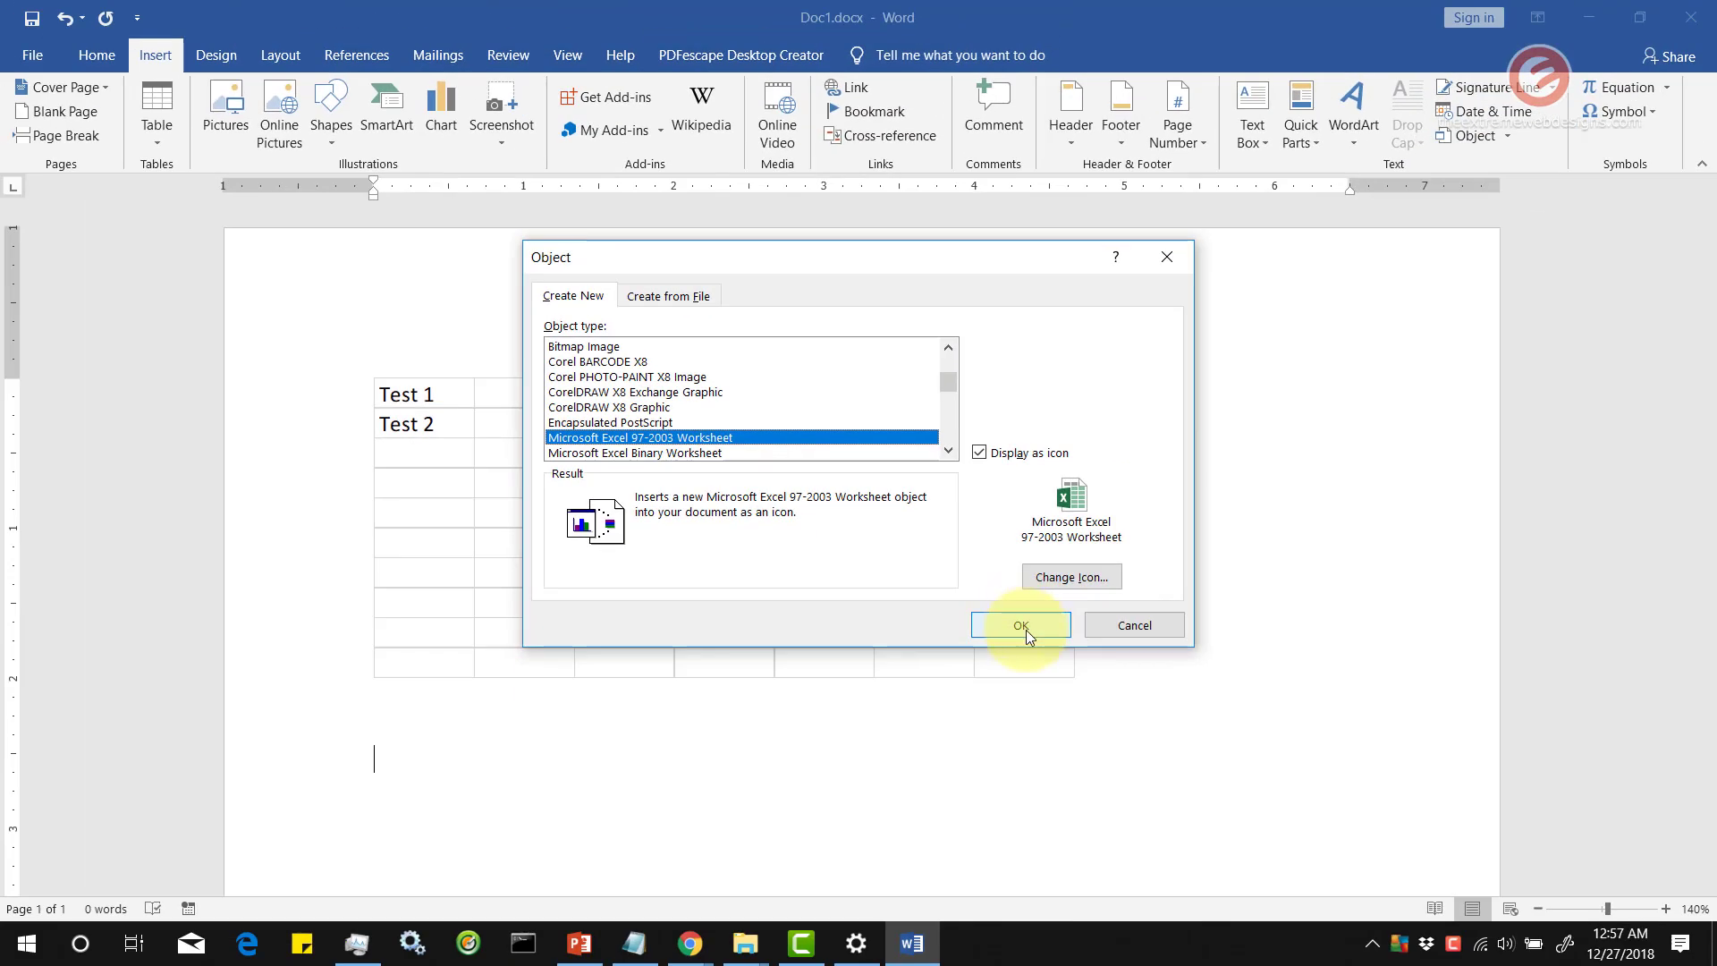
left_click(1037, 631)
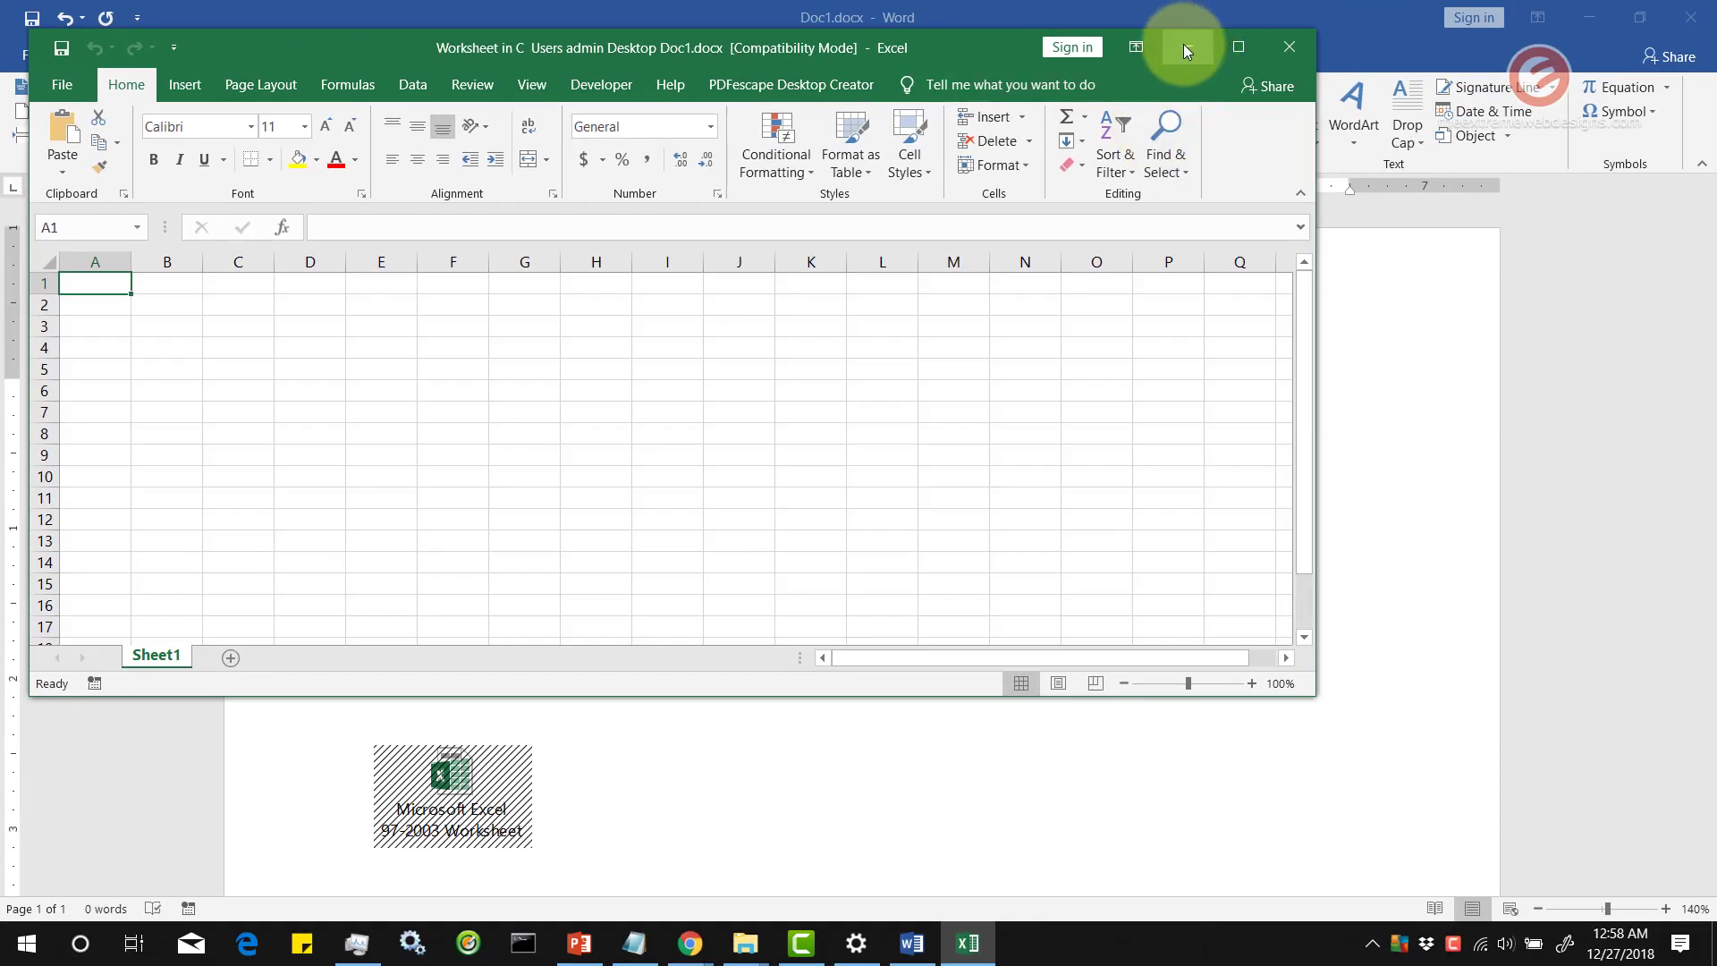
Enter 'Test 3' in cell A1 of the icon worksheet, save, and close its window
left_click(1185, 50)
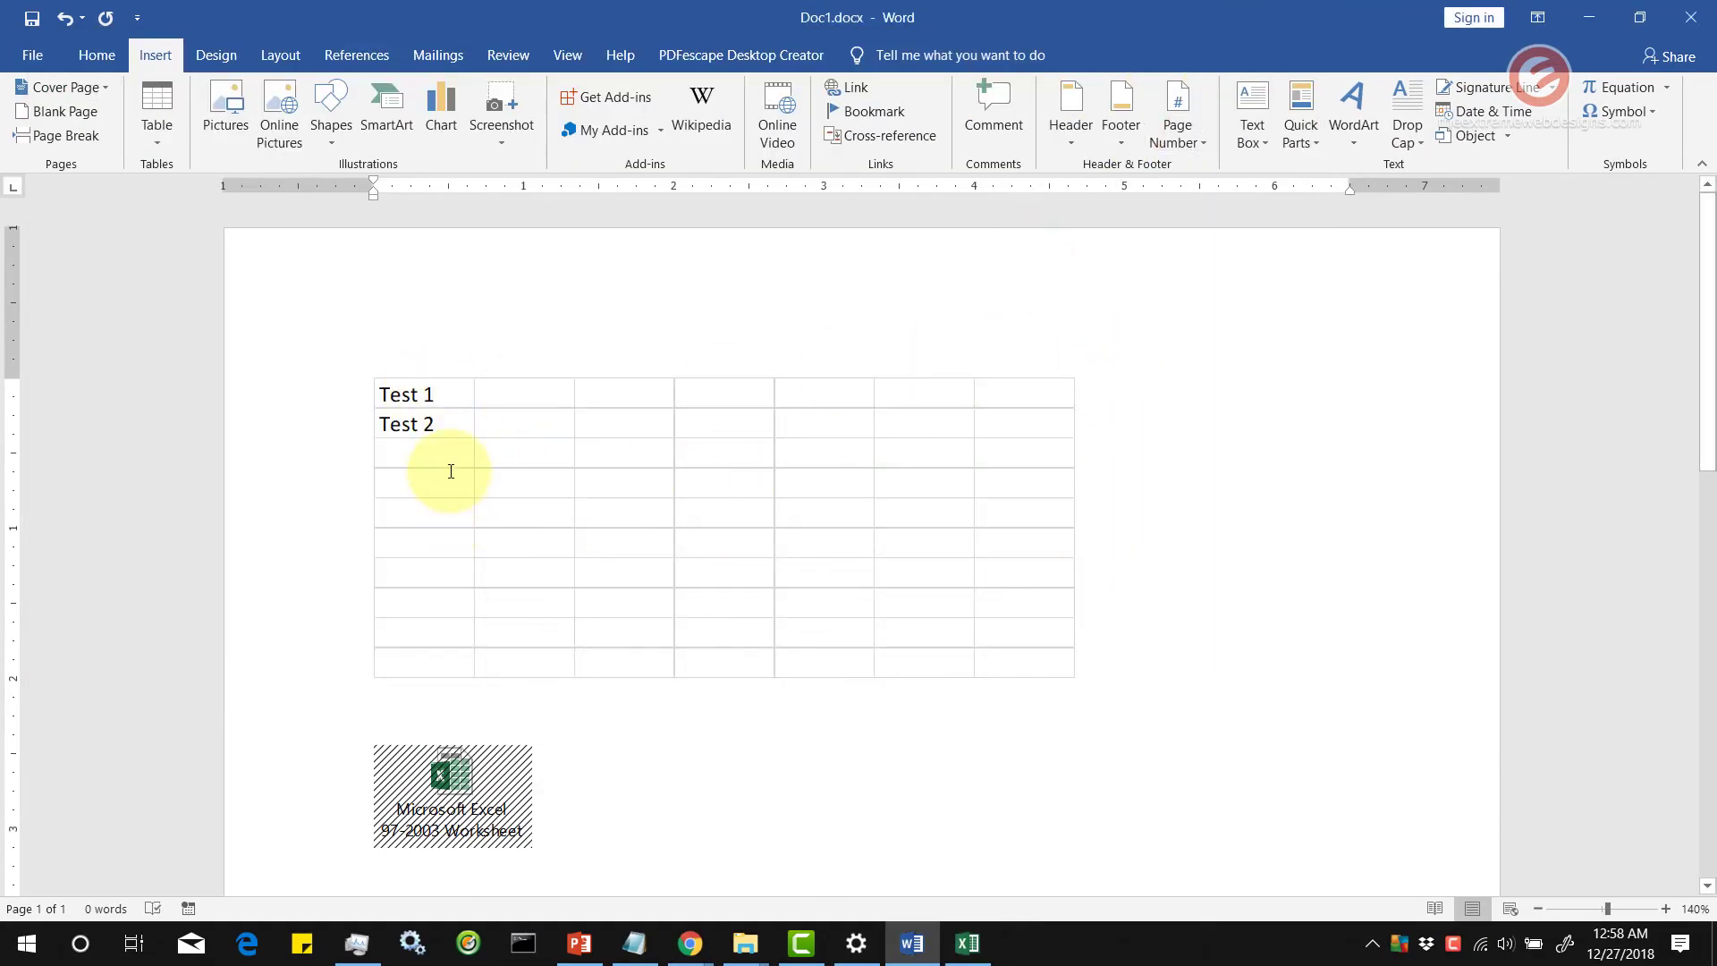
left_click(968, 939)
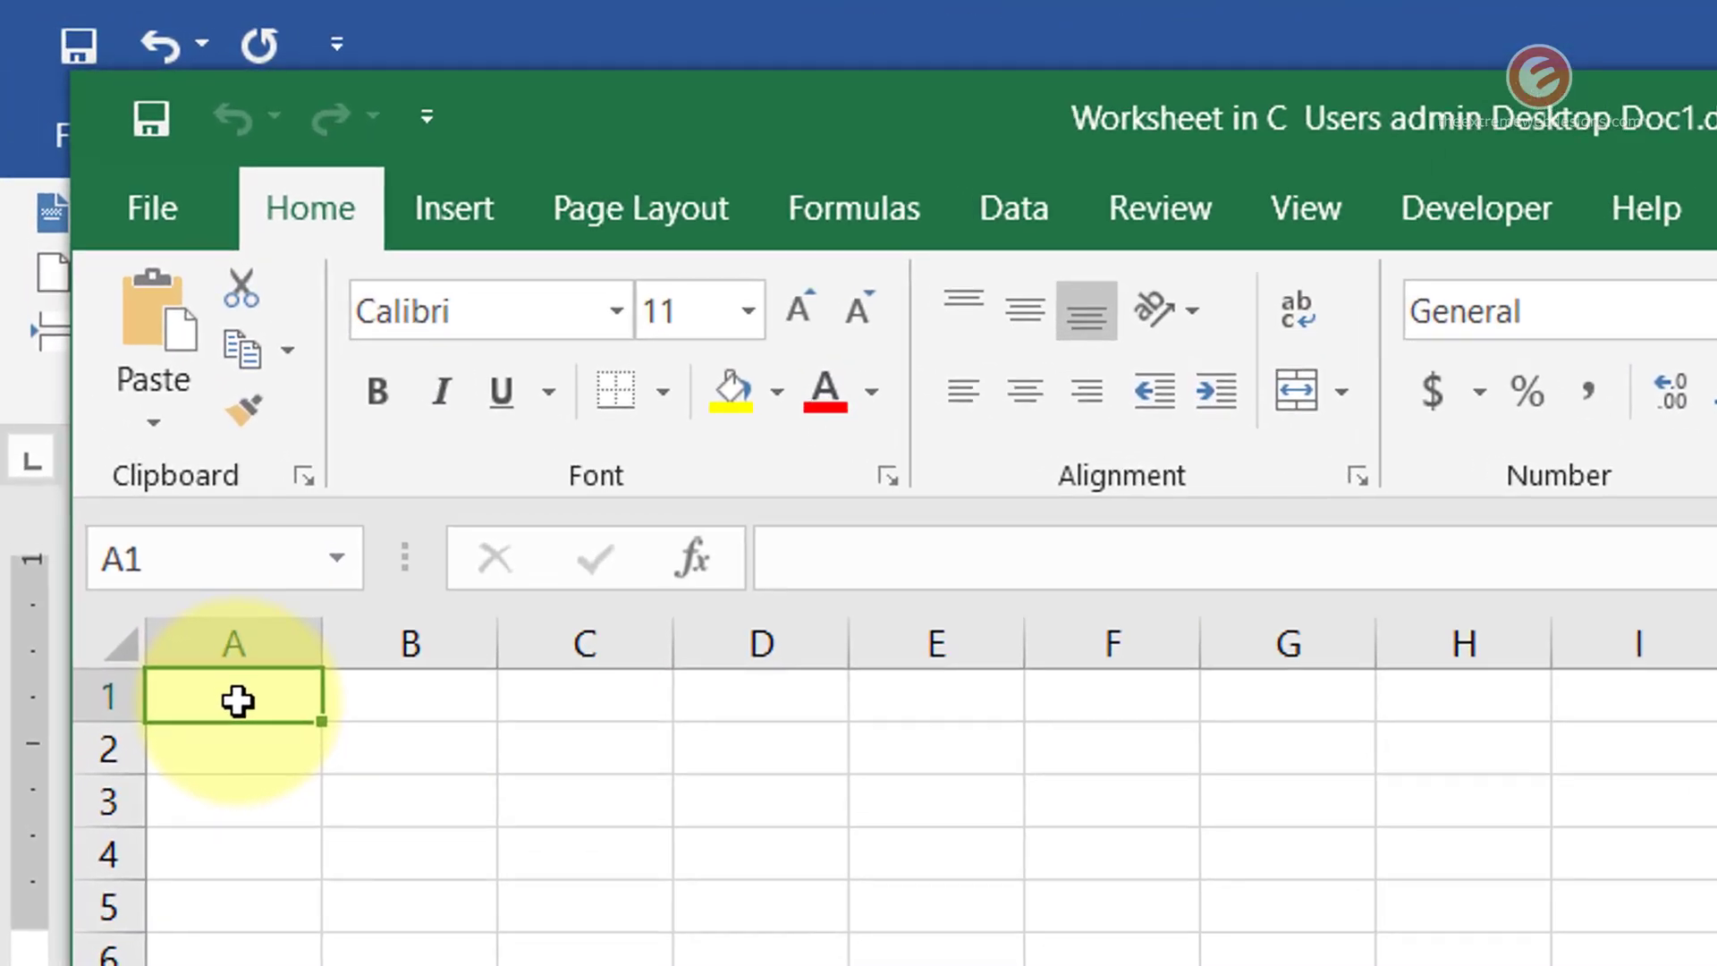
type("Test")
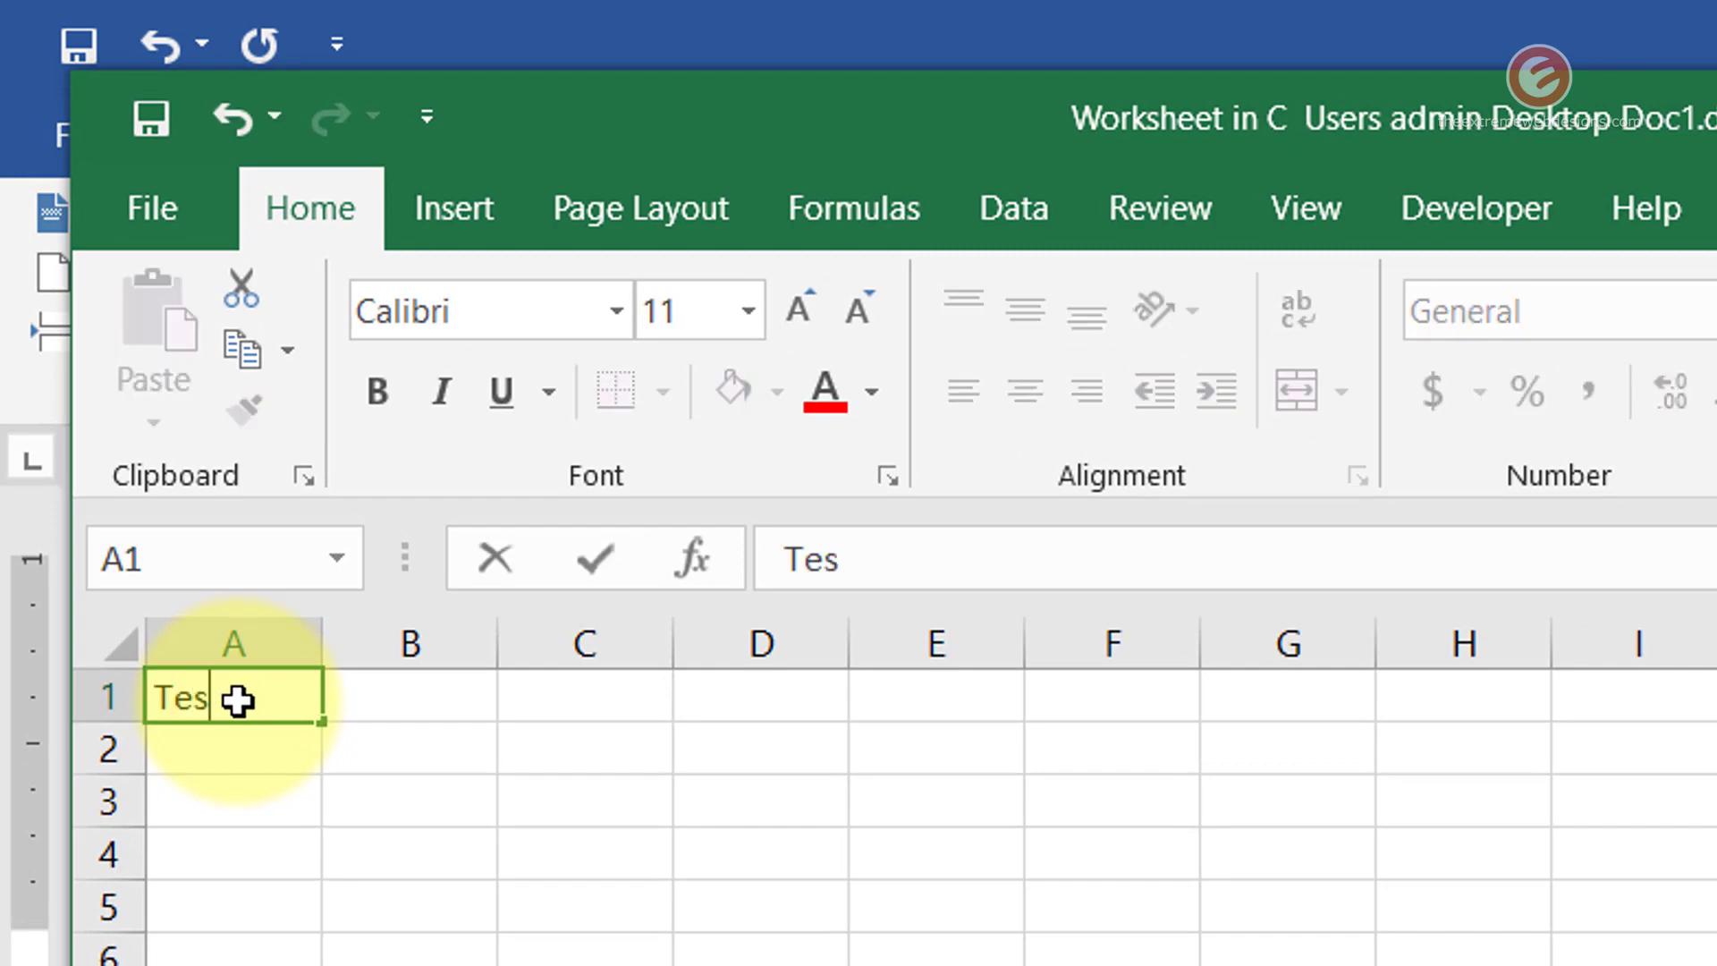
type(" 3")
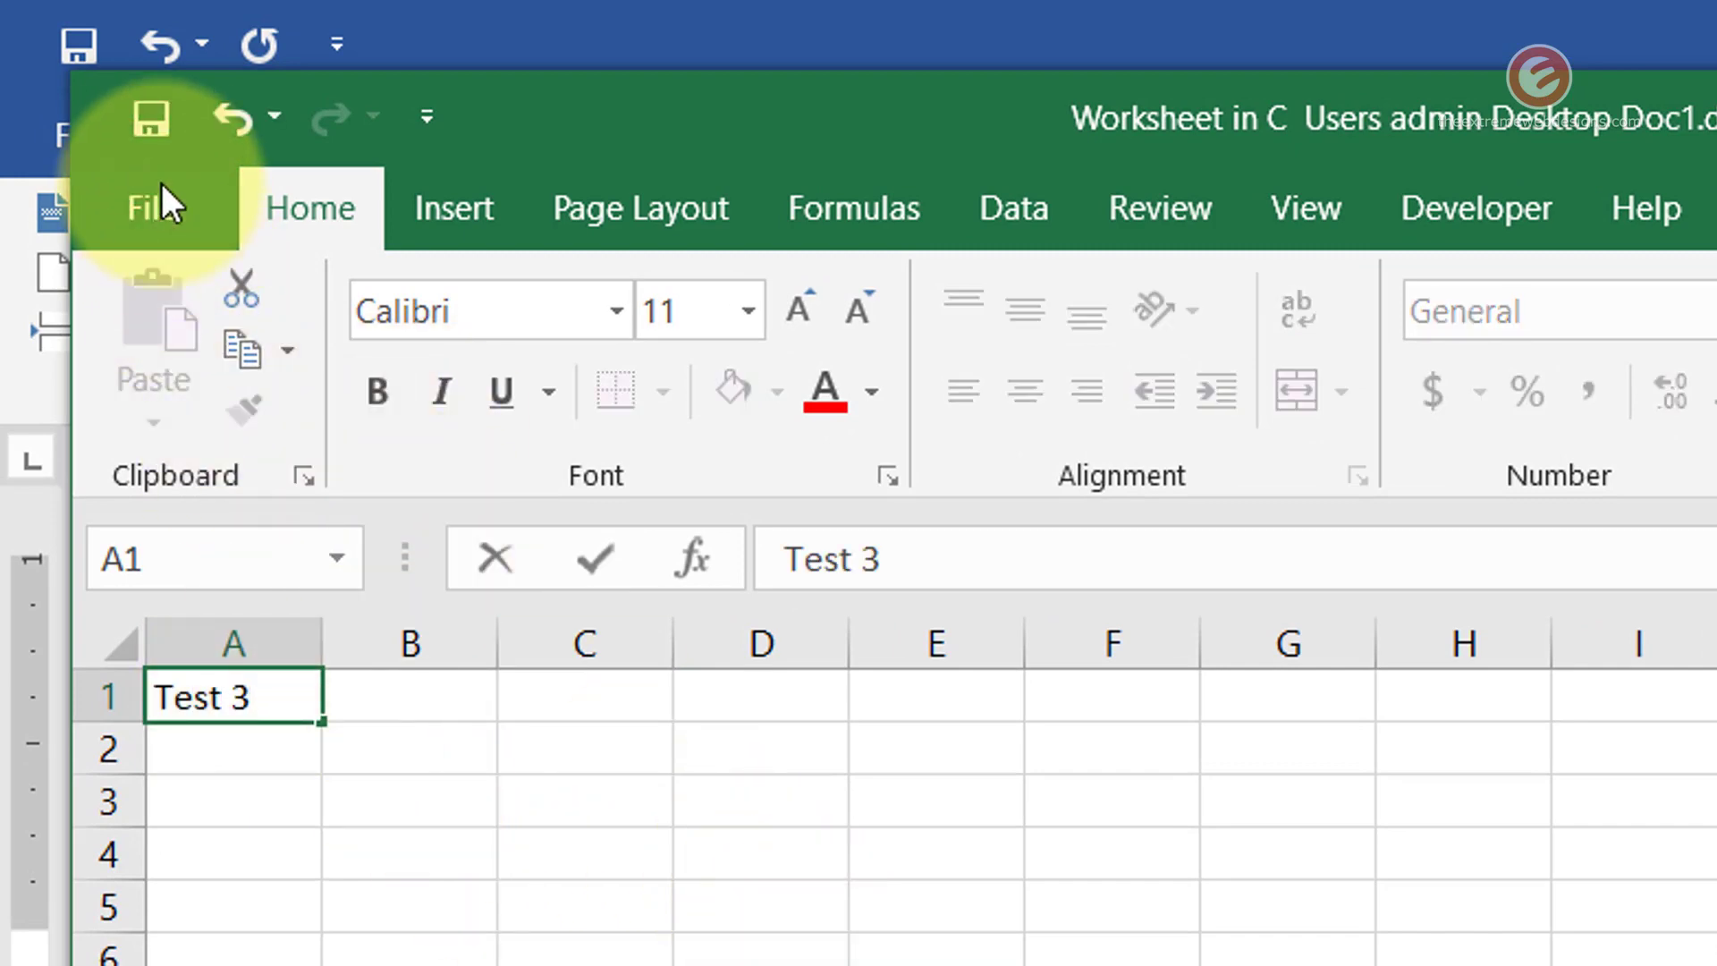
left_click(143, 126)
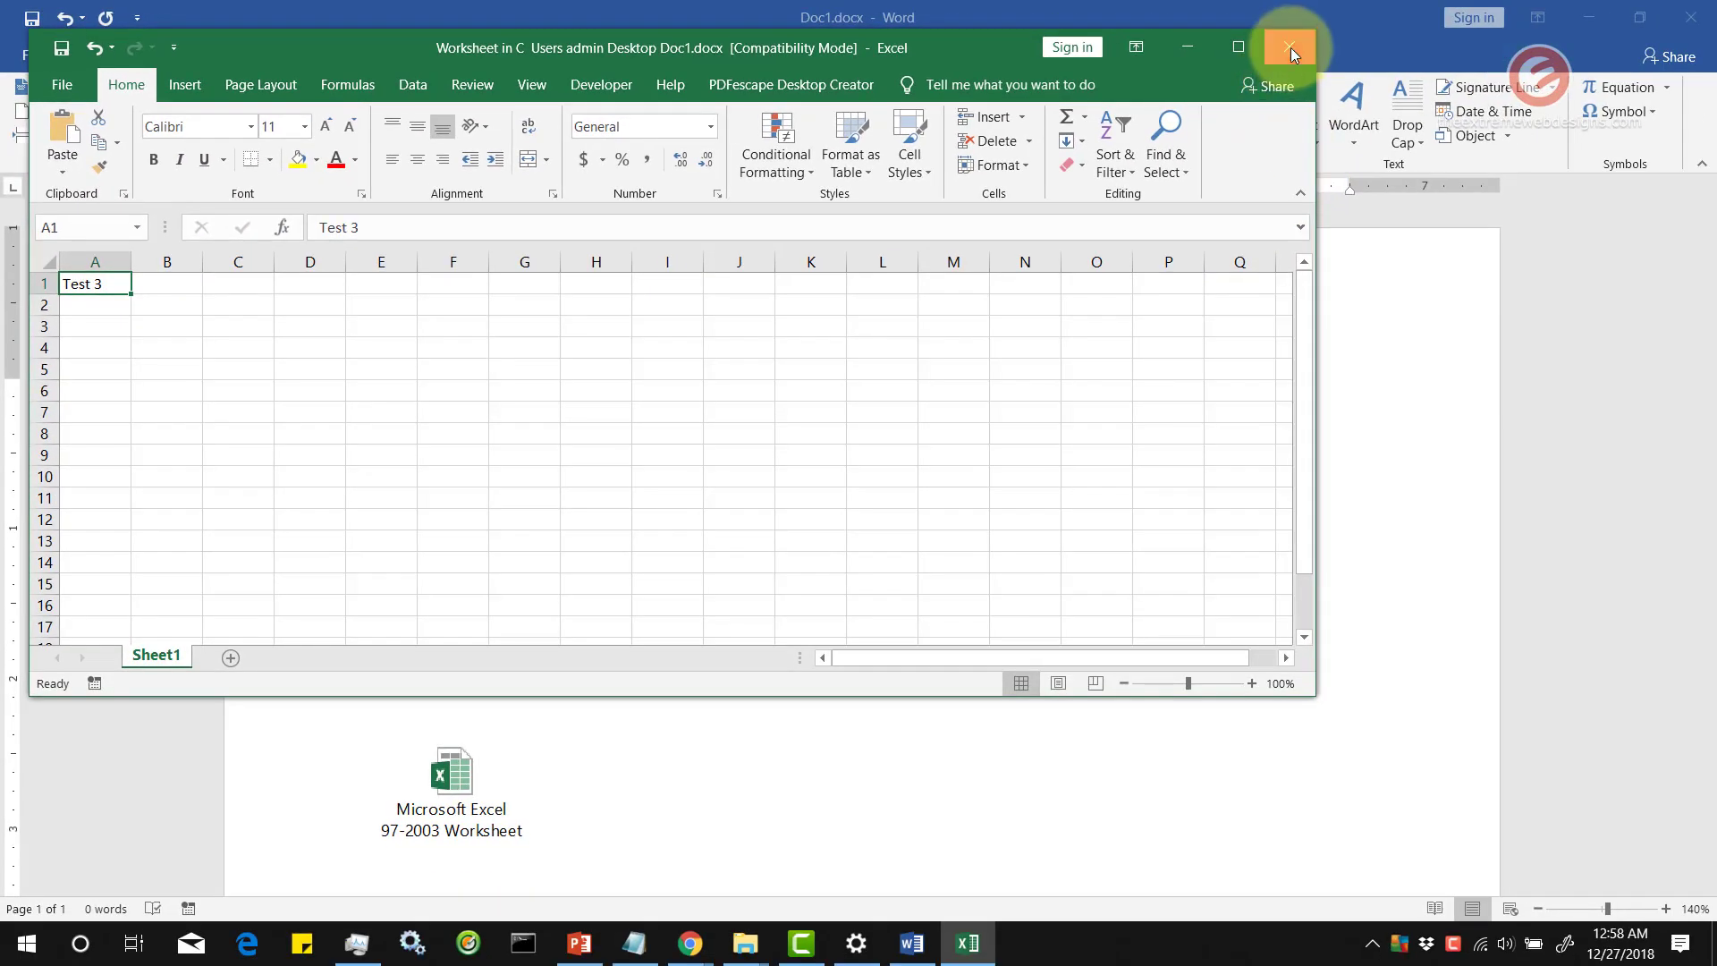
left_click(1291, 47)
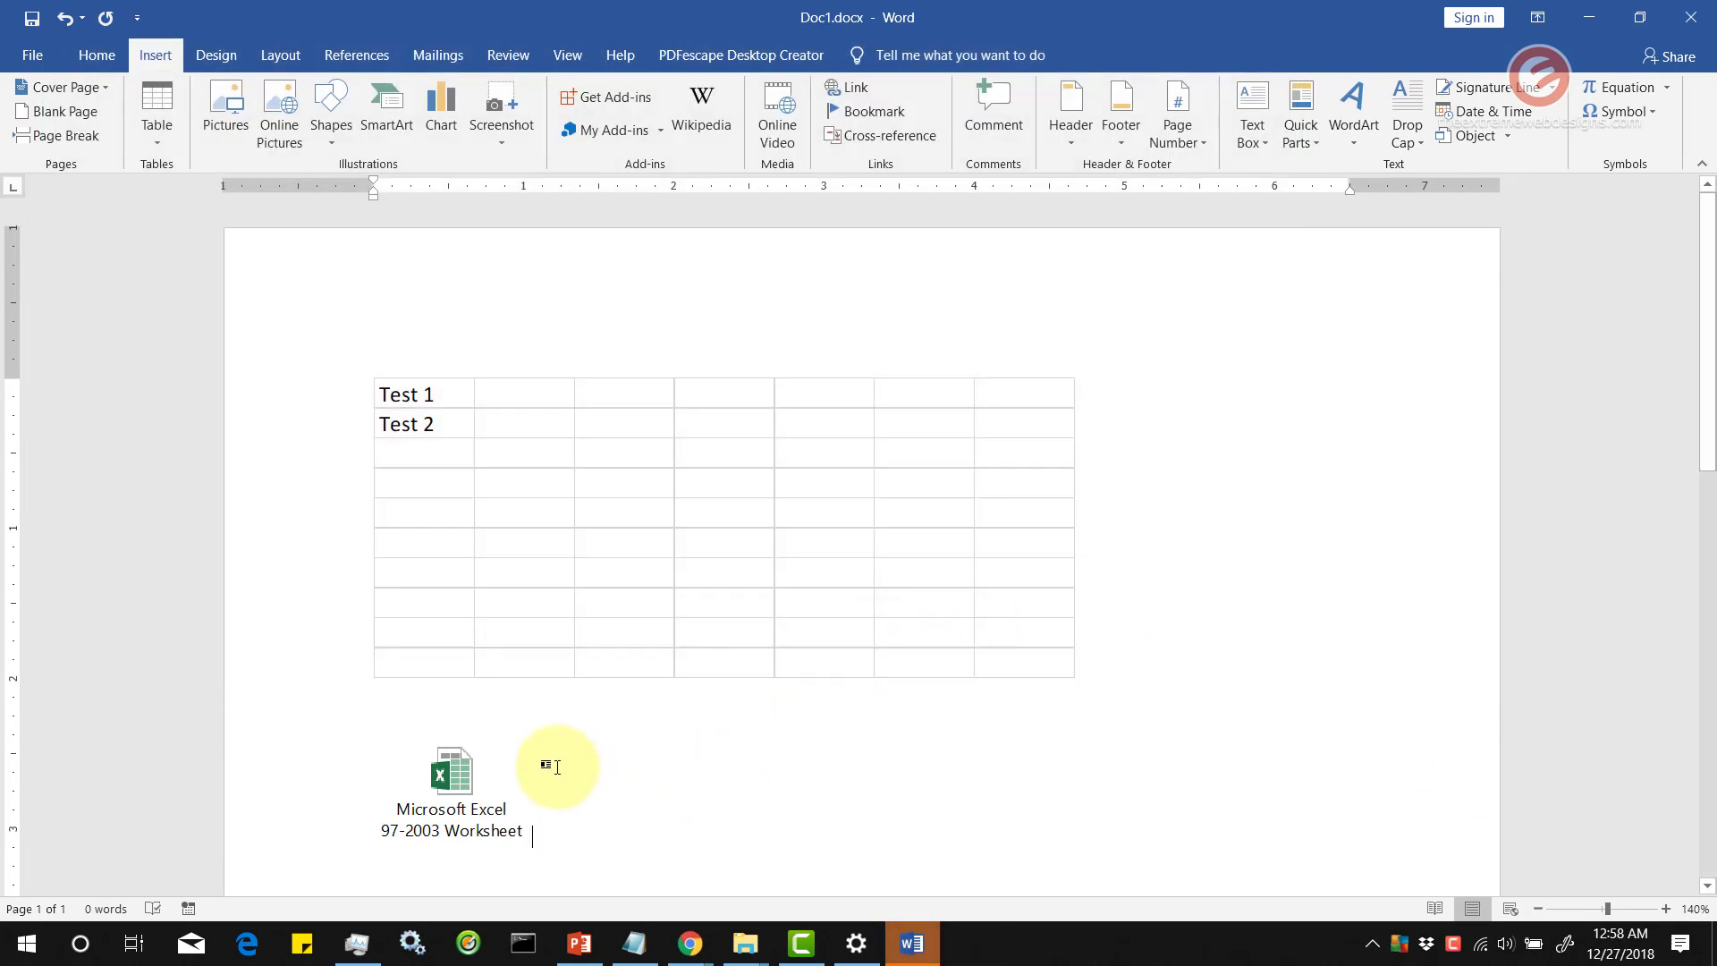
Add 'Test 4' in cell A2 of the icon worksheet, then reopen it to confirm
left_click(462, 764)
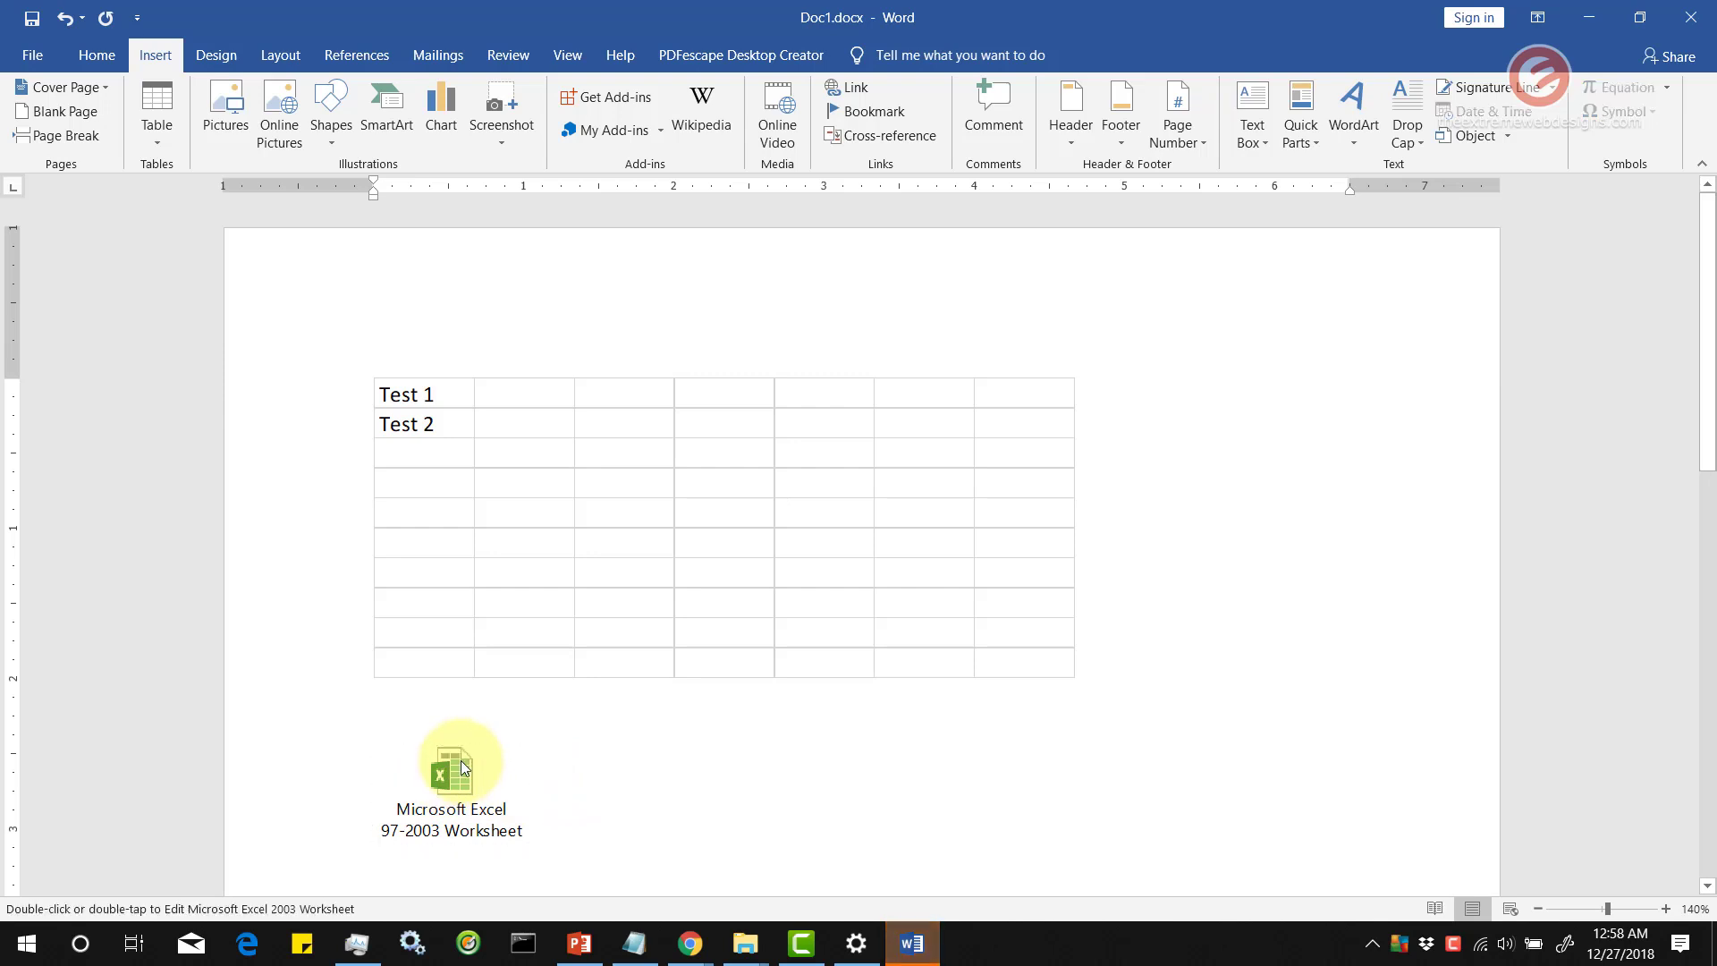
double_click(452, 762)
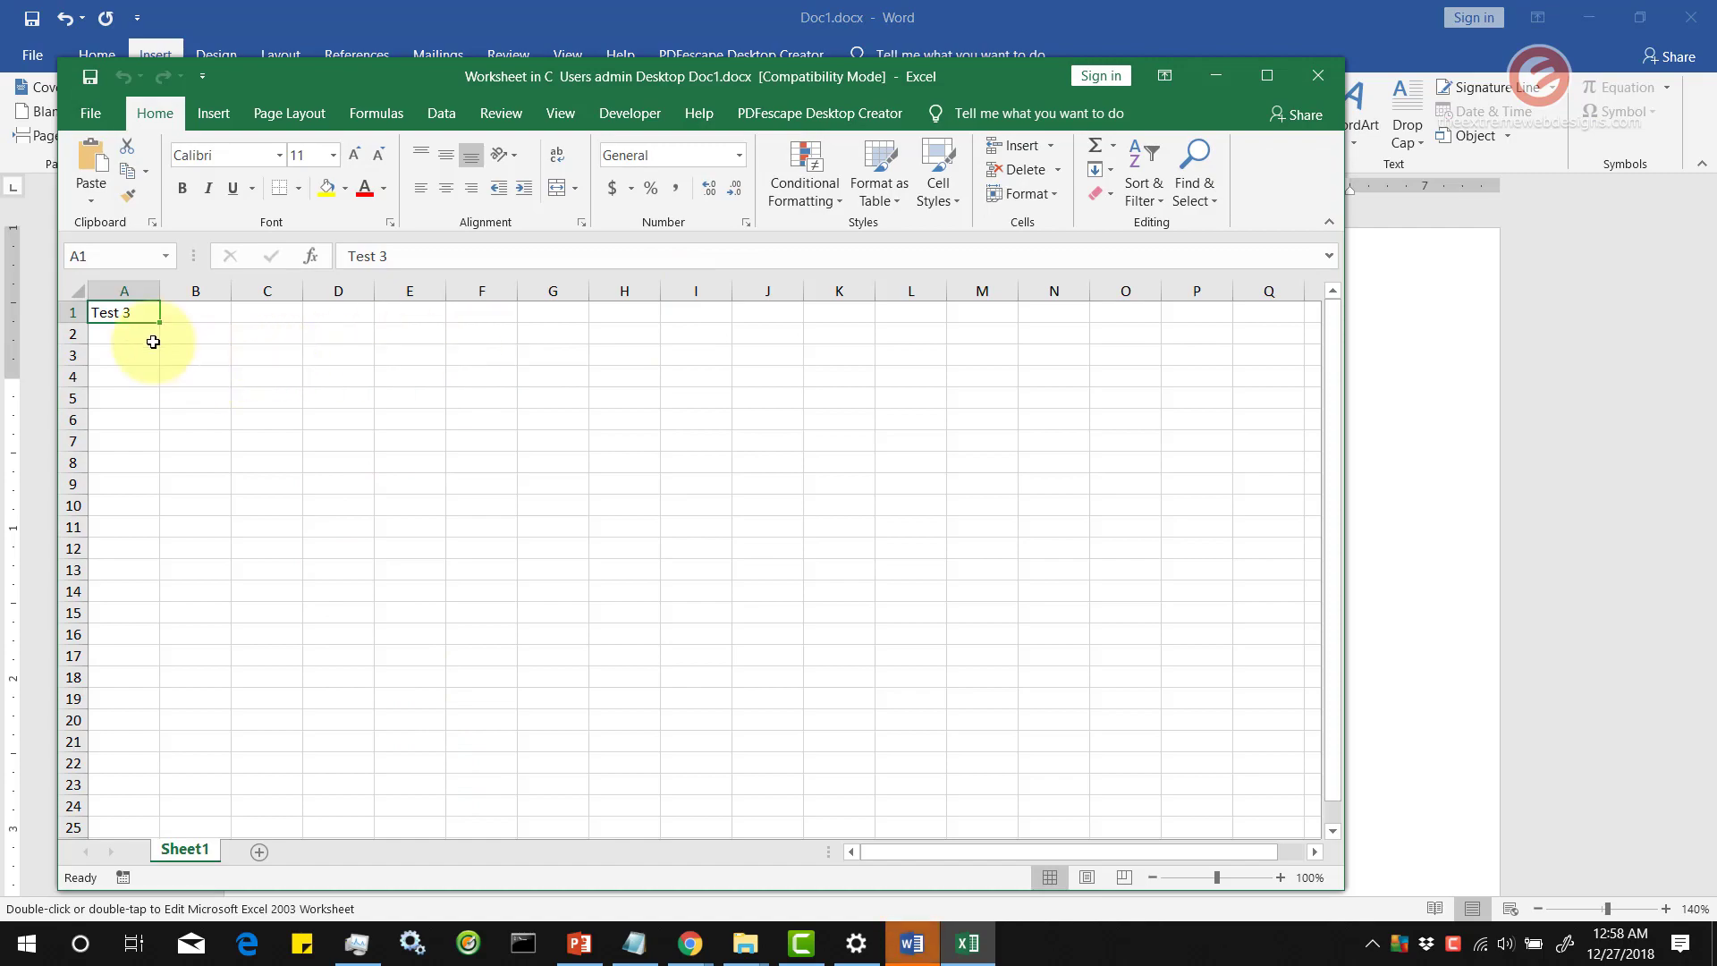
left_click(135, 336)
type("Test 3")
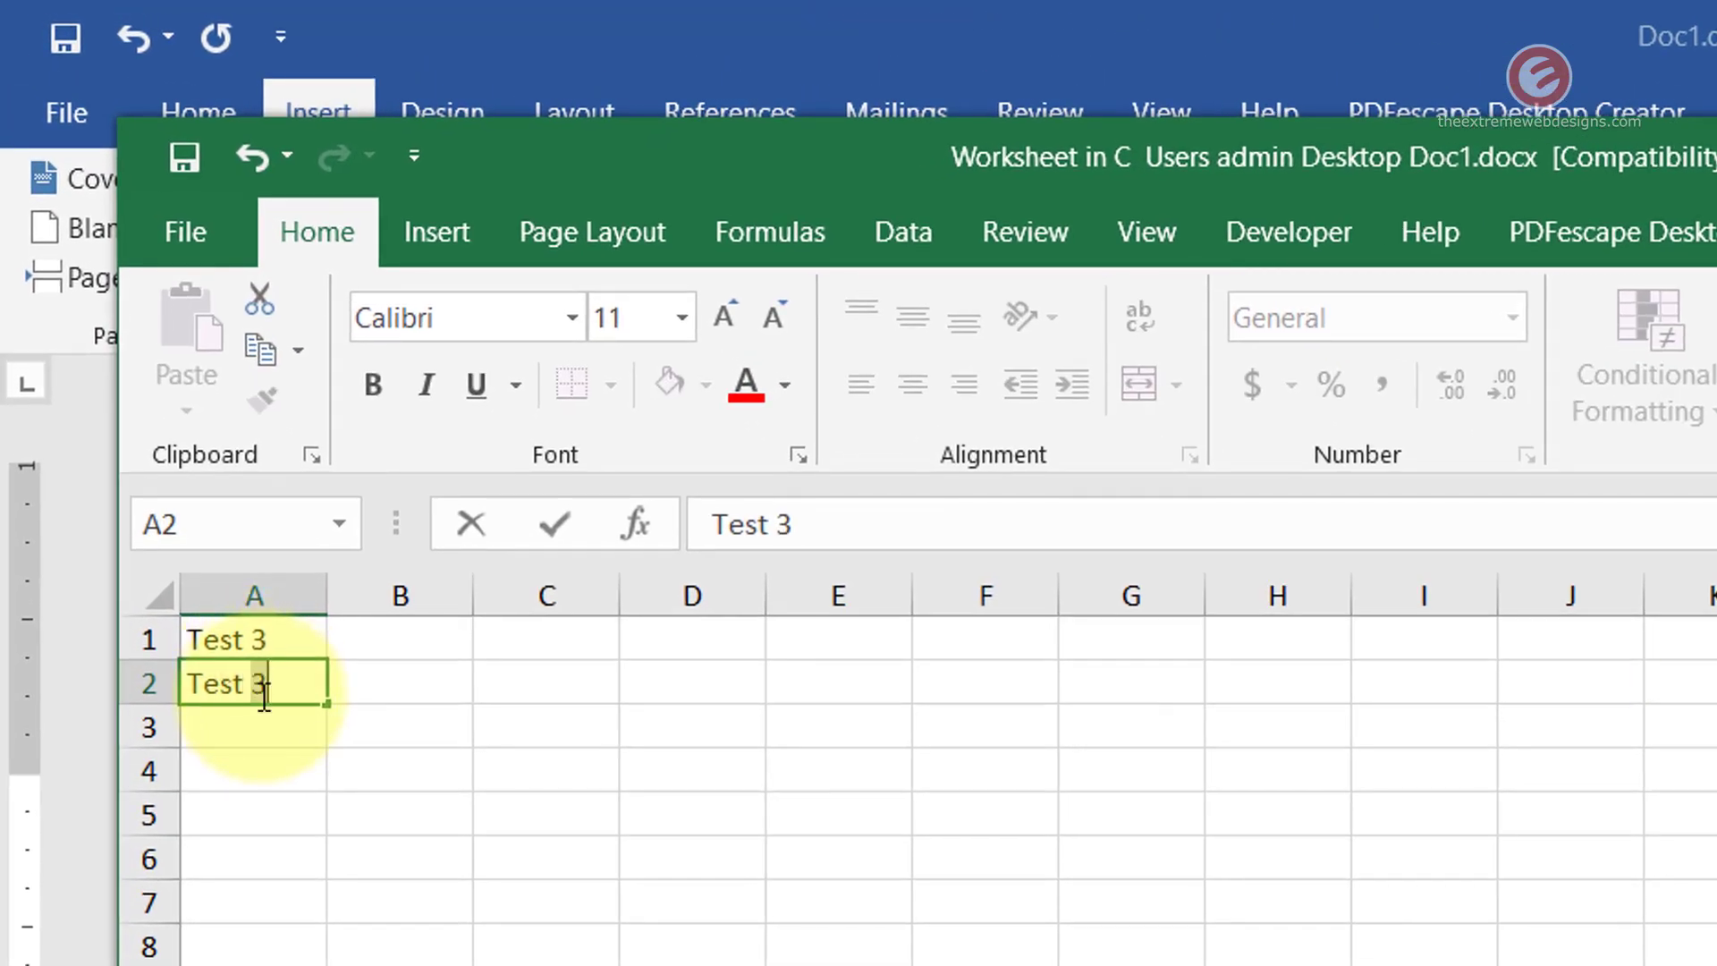
type("4")
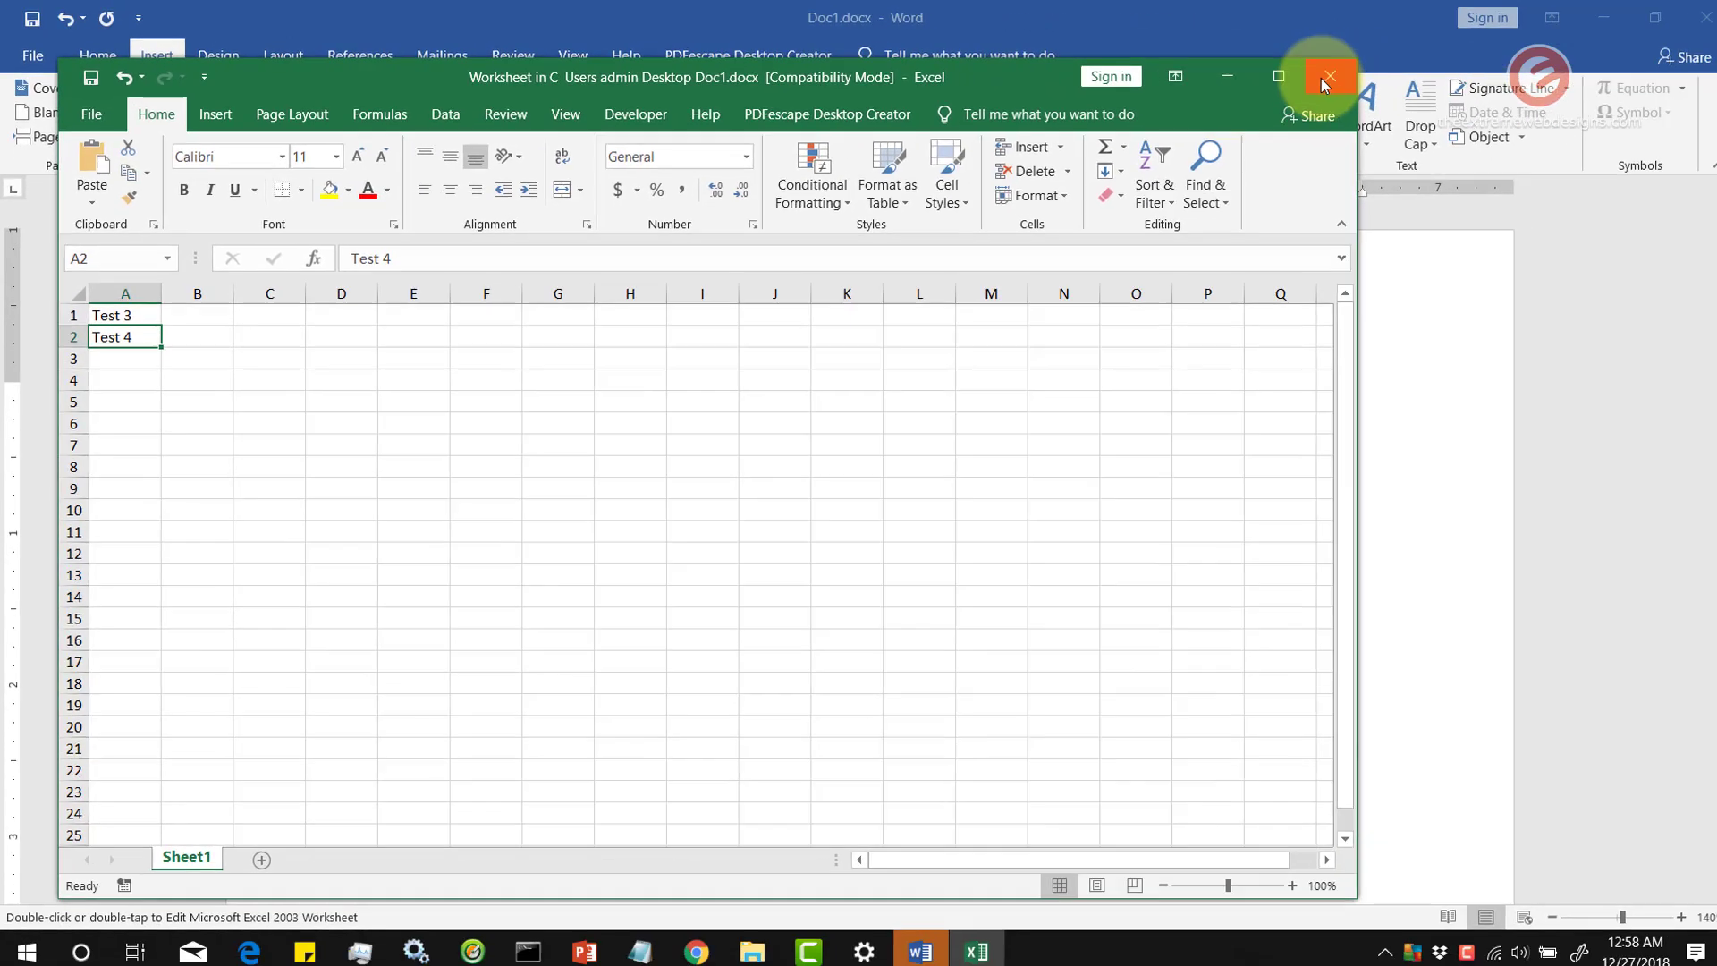
left_click(1321, 78)
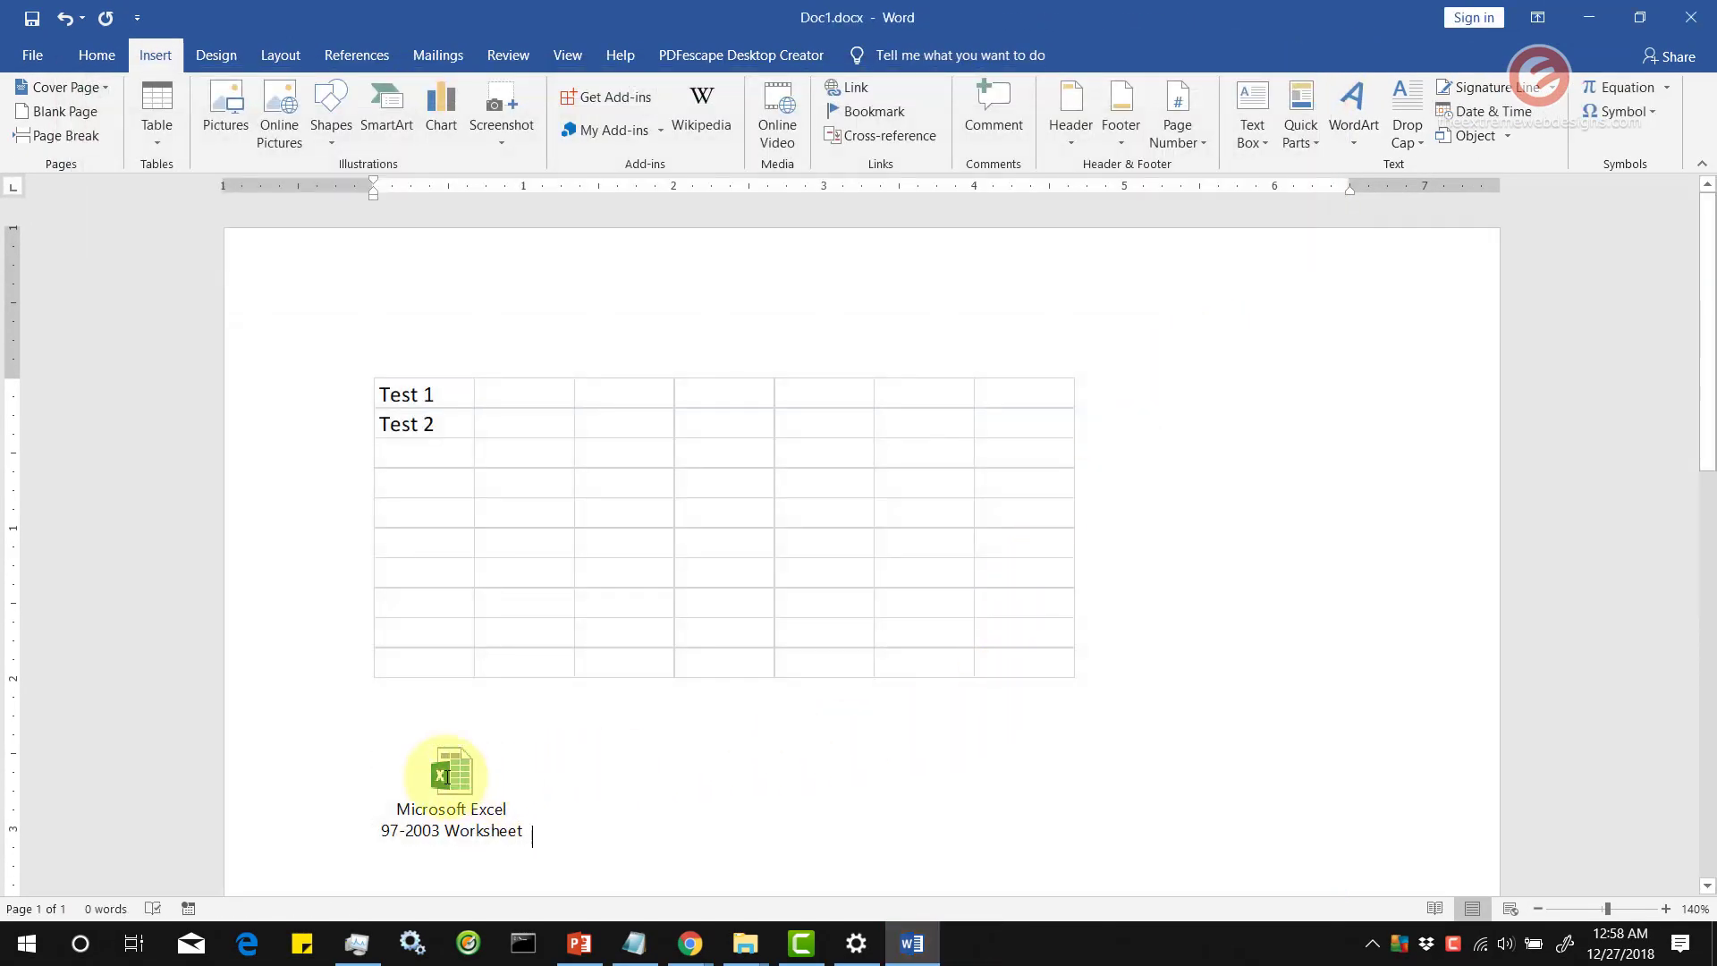
double_click(447, 775)
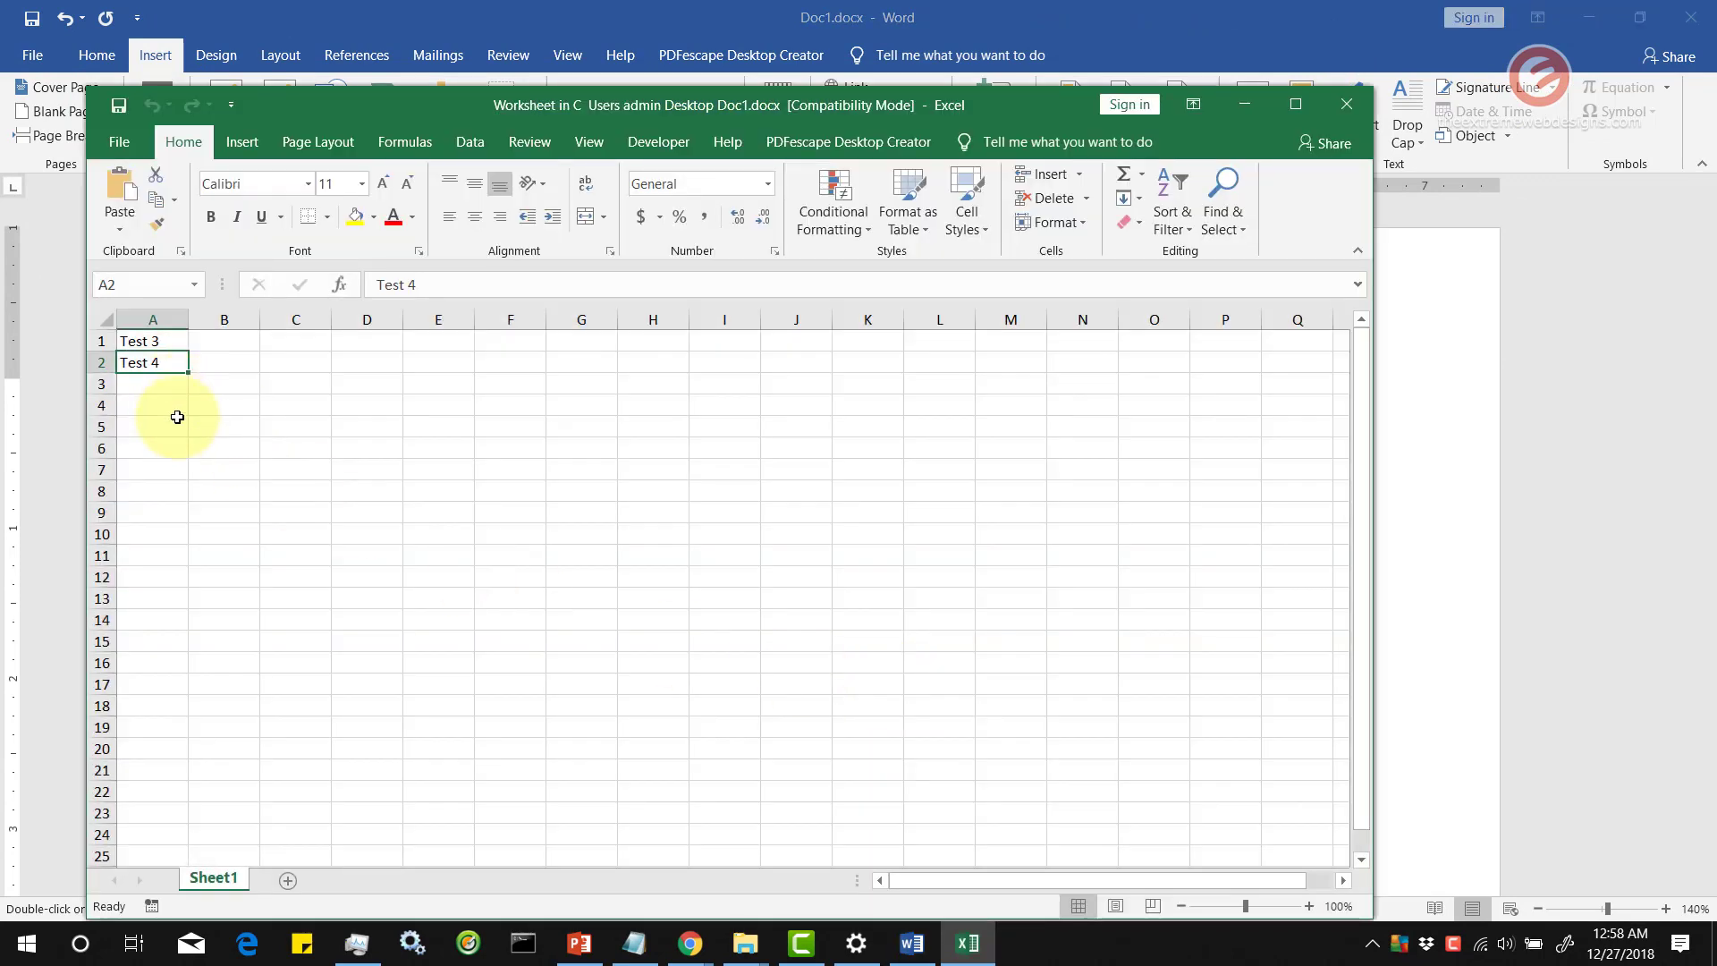
left_click(1347, 103)
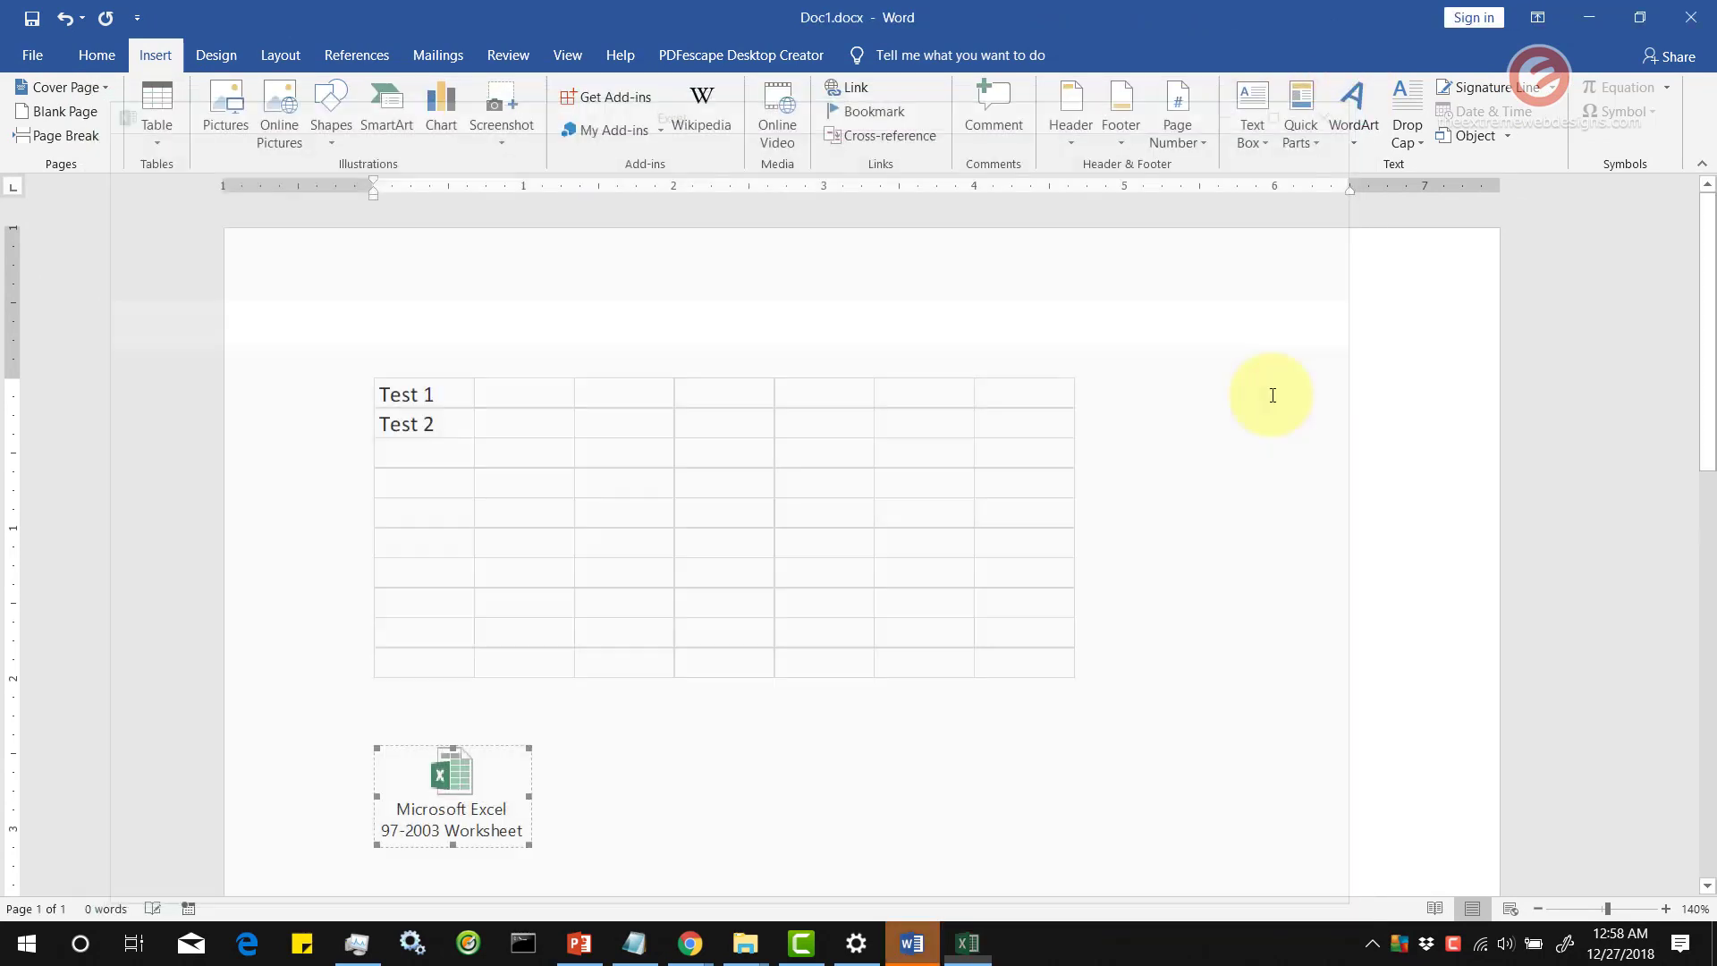